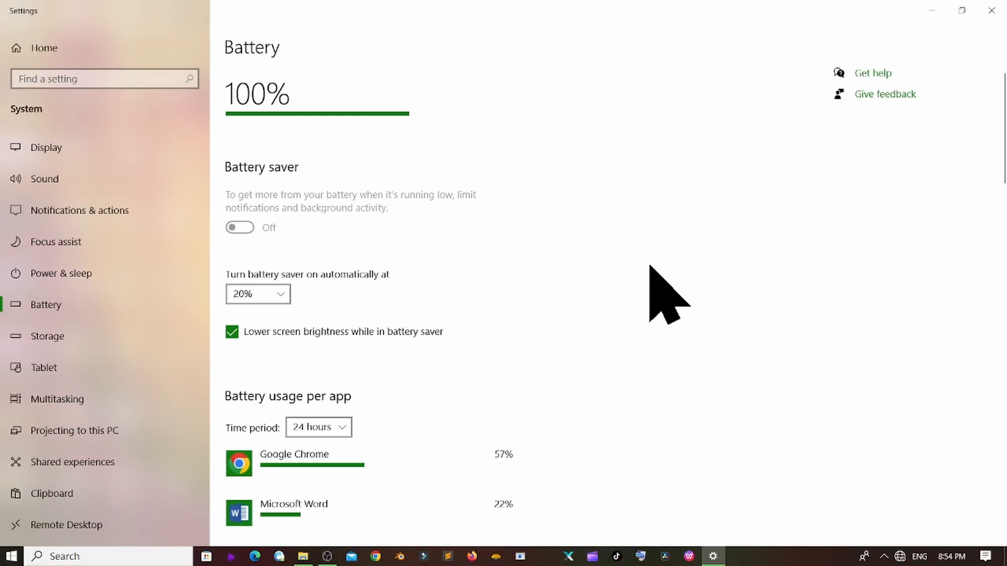
# - Launch Word with the winword command from Run and start a blank document
pyautogui.press('super+r')
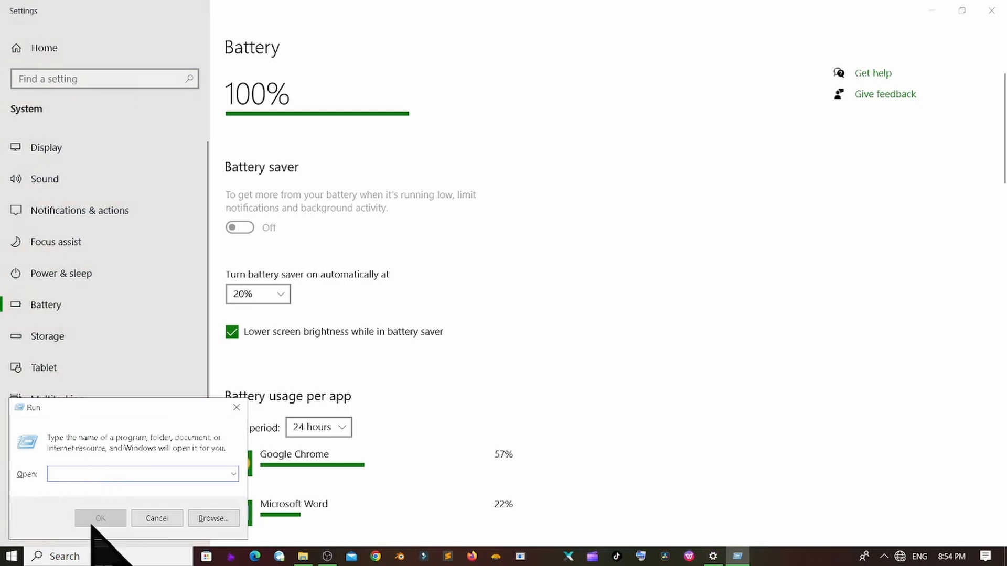
pyautogui.write('winve')
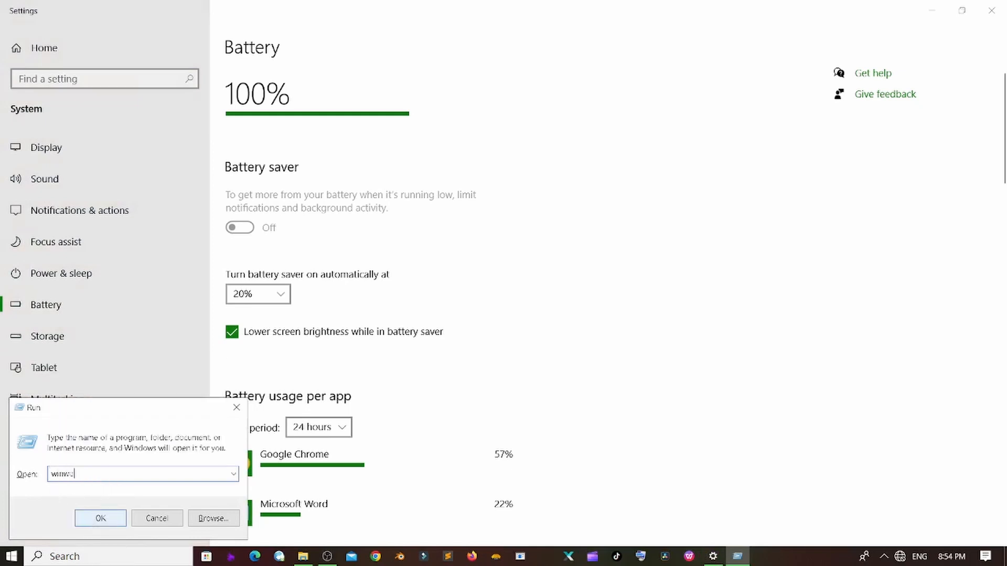
pyautogui.click(101, 518)
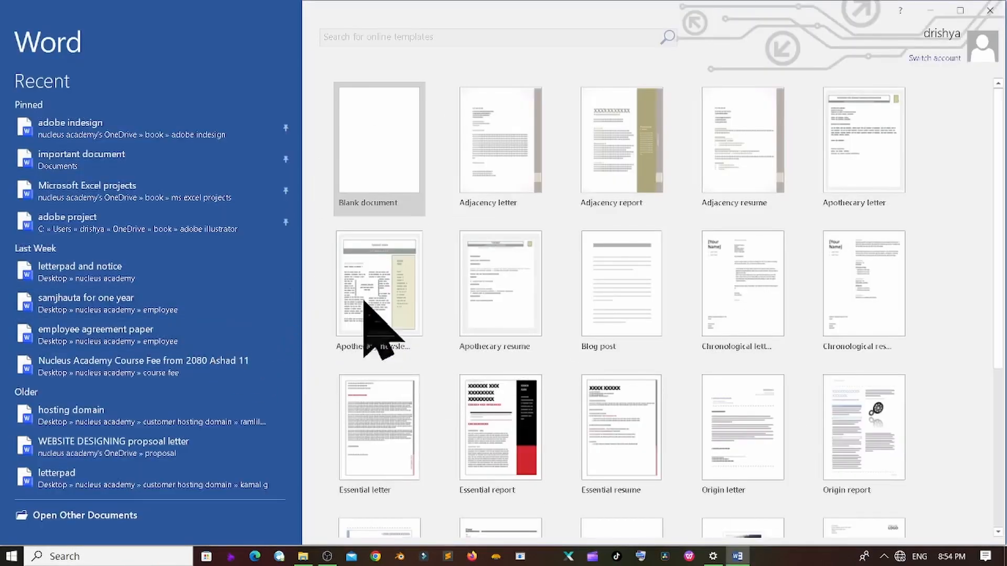
pyautogui.click(404, 168)
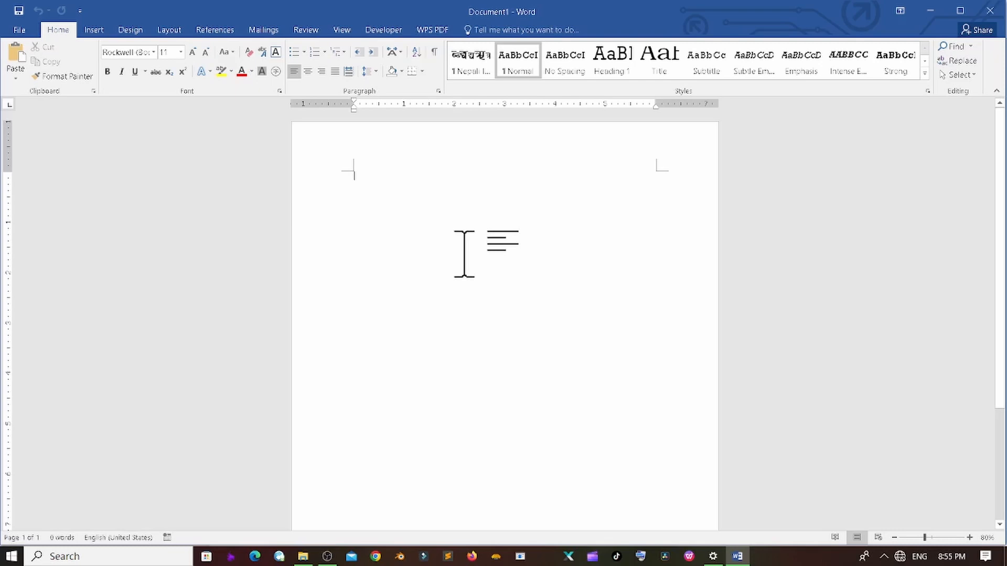
# - Type the Pan line at size 20 and enter the PAN number
pyautogui.write('Fan')
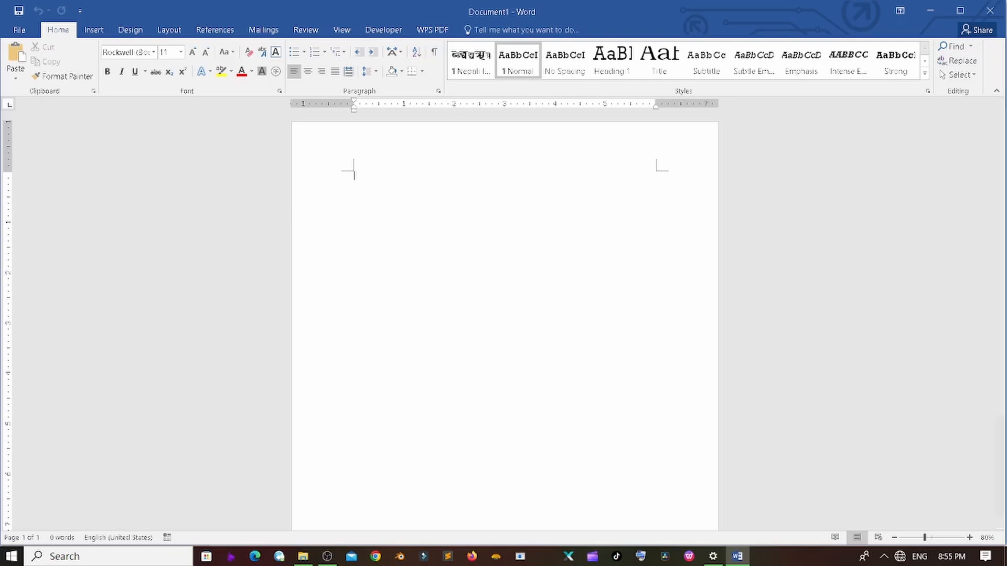
pyautogui.hotkey('ctrl', 'a')
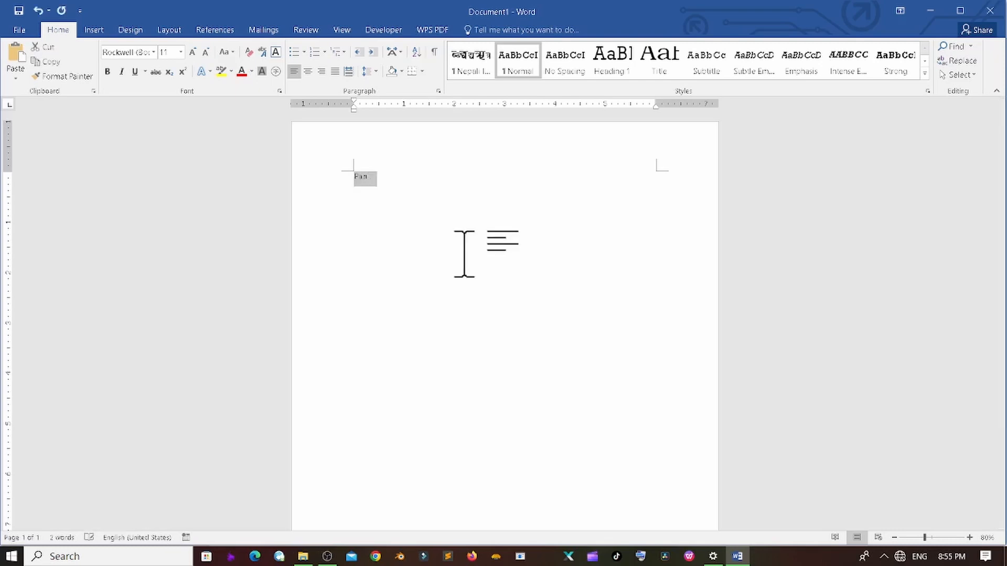
pyautogui.hotkey('ctrl', 'shift', '.')
pyautogui.hotkey('ctrl', 'shift', '.')
pyautogui.hotkey('ctrl', 'shift', '.')
pyautogui.hotkey('ctrl', 'shift', '.')
pyautogui.hotkey('ctrl', 'shift', '.')
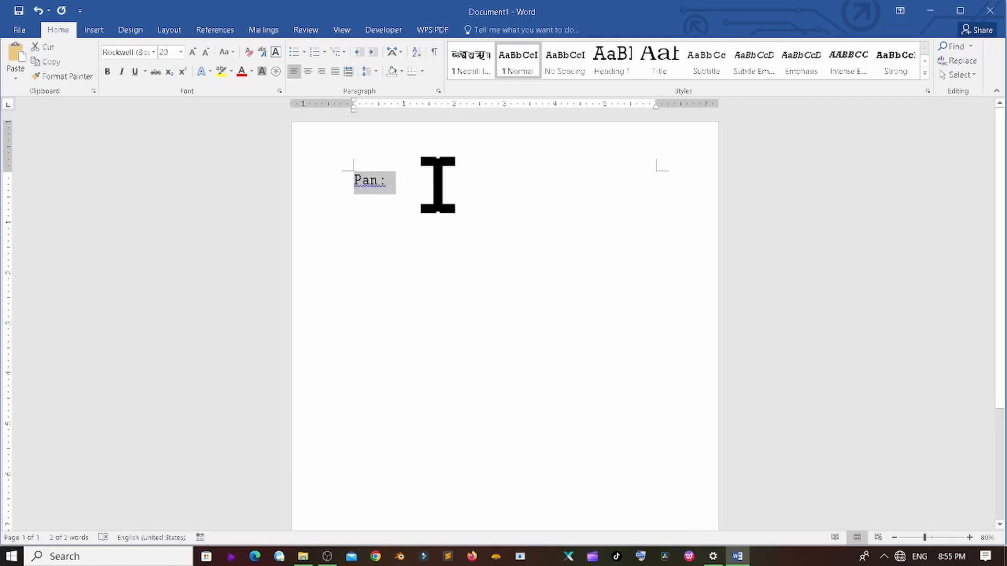
pyautogui.click(444, 202)
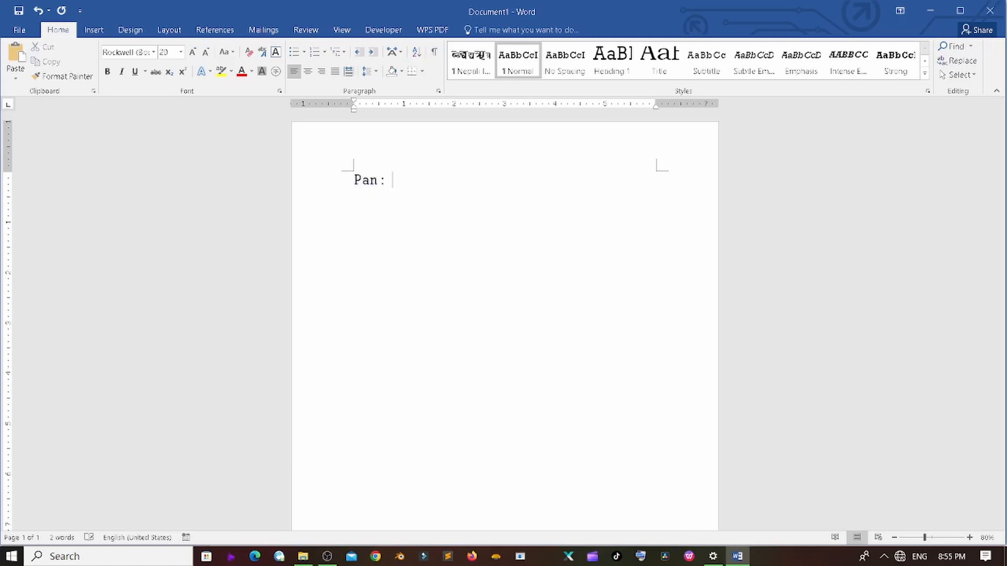
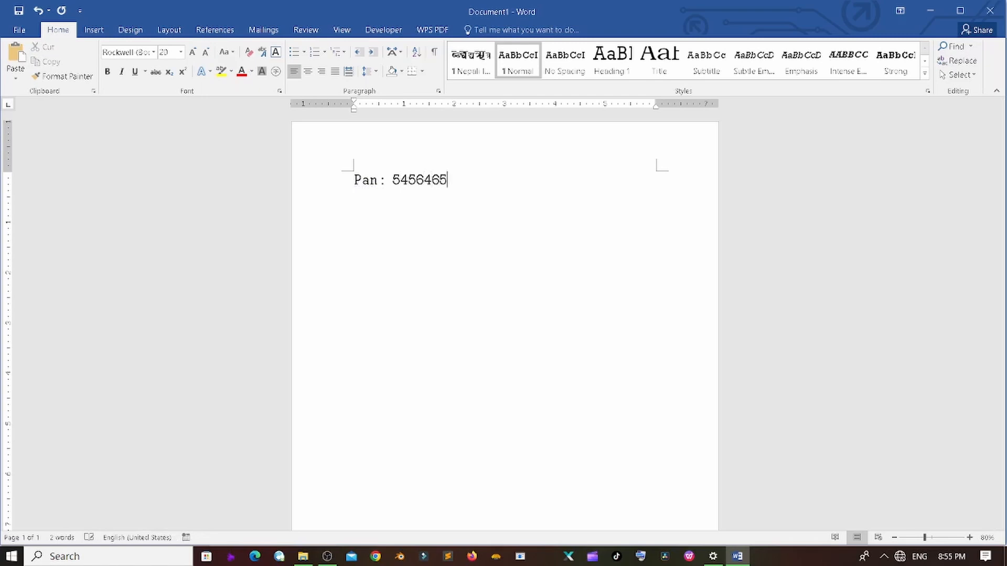
pyautogui.press('Return')
pyautogui.press('Return')
# - Add lines for 'ABC department store Bhojpur, Nepal', the store phone number and its e-mail address
pyautogui.write('ABC ')
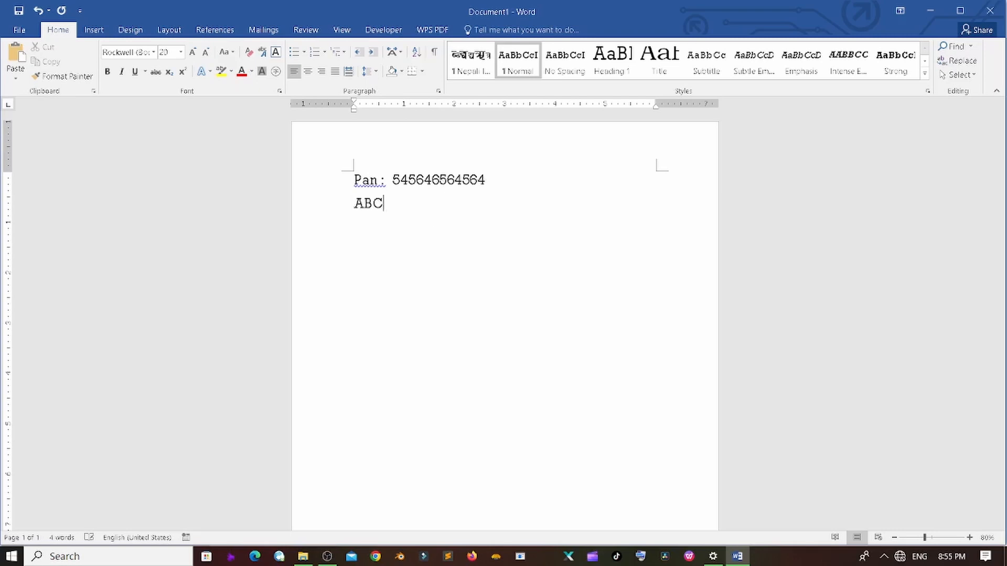
pyautogui.write('department store ')
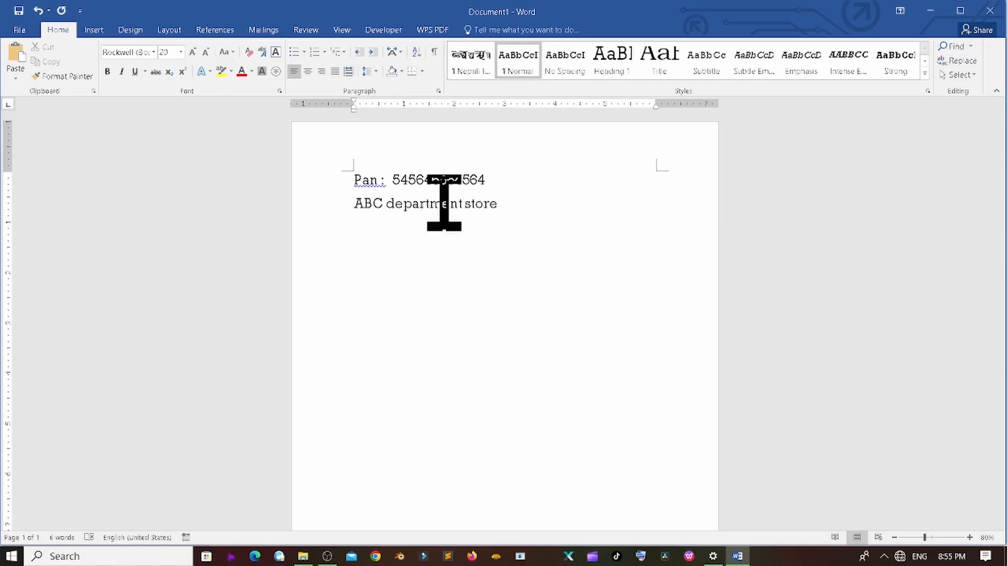
pyautogui.write('Bhojpur, Nepal')
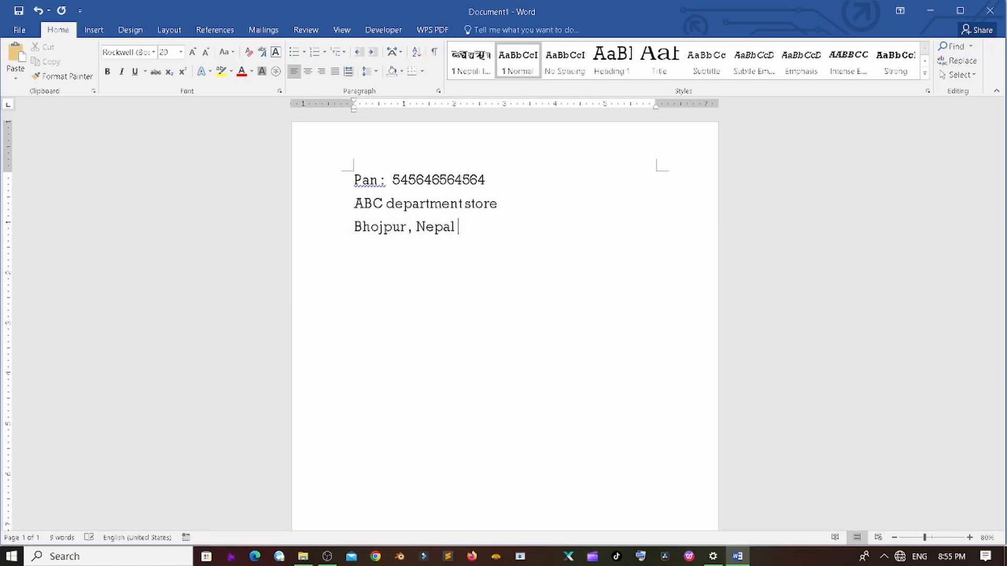
pyautogui.press('Return')
pyautogui.write('Phone Nu')
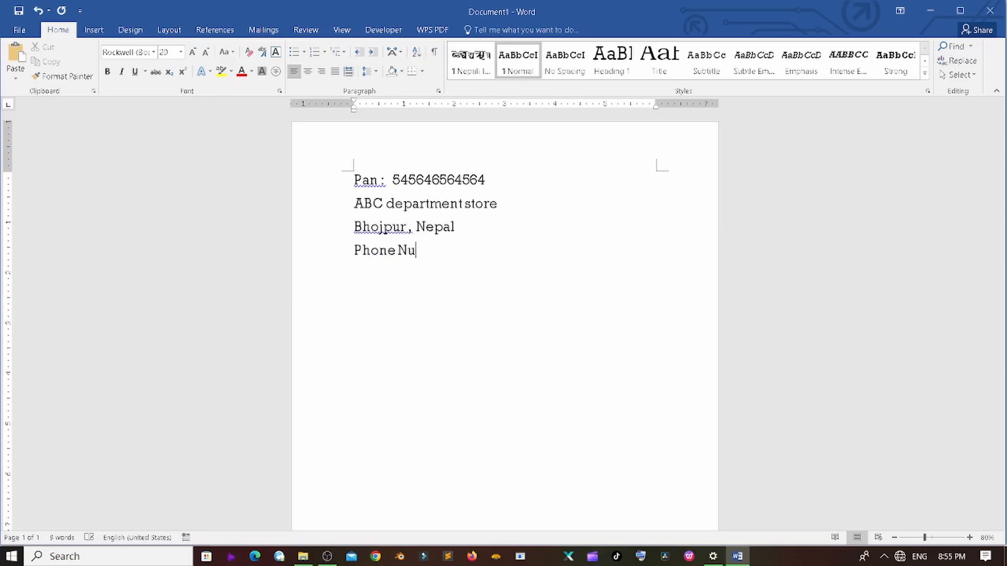
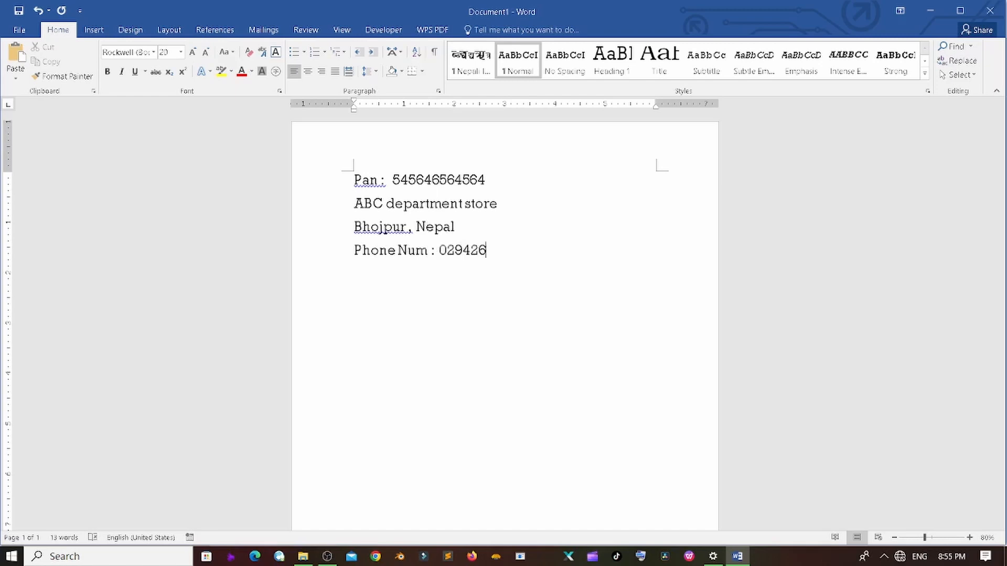
pyautogui.press('Return')
pyautogui.write('Email : ')
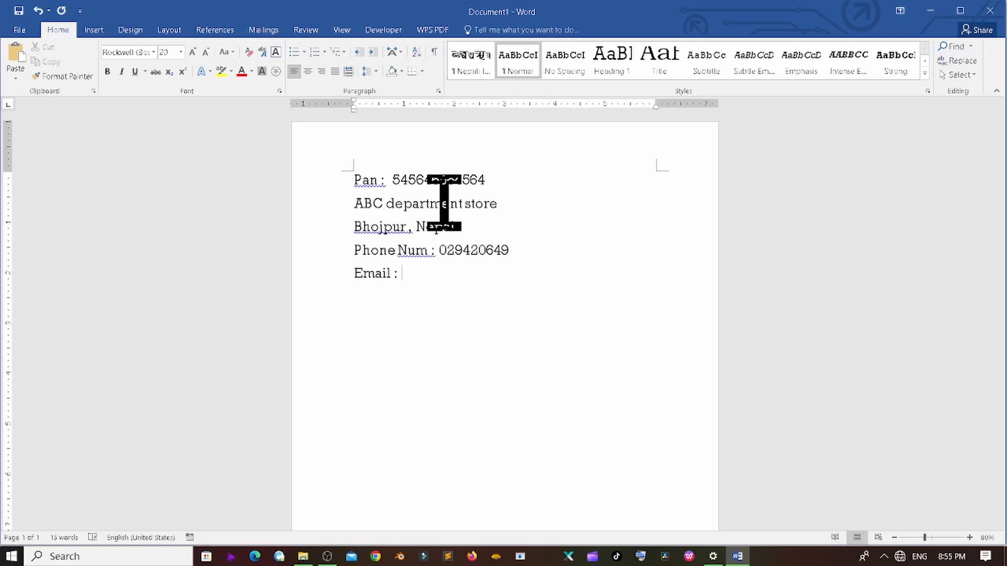
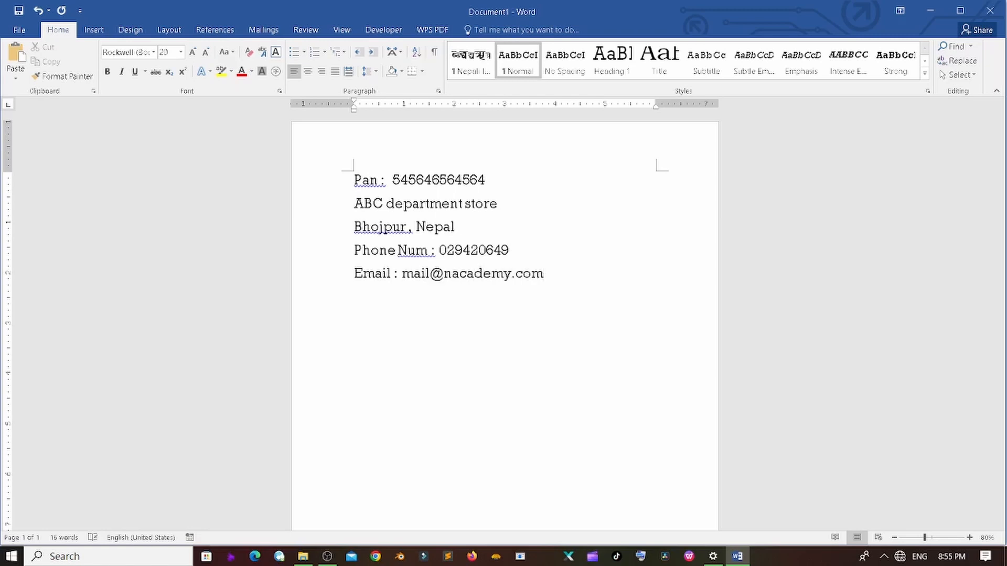
pyautogui.press('Return')
pyautogui.press('Return')
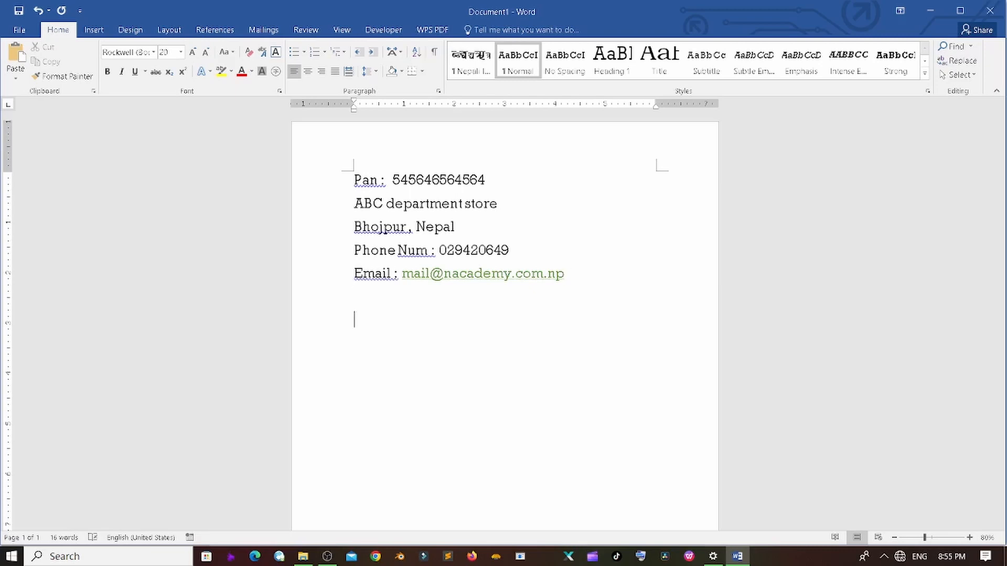
# - Type dotted 'Bill No. :', 'Customer Name :' and 'Customer Address:' lines, correcting typos
pyautogui.write('Bill No')
pyautogui.write('. : ..')
pyautogui.write('.............. ')
pyautogui.write('Serial Nu')
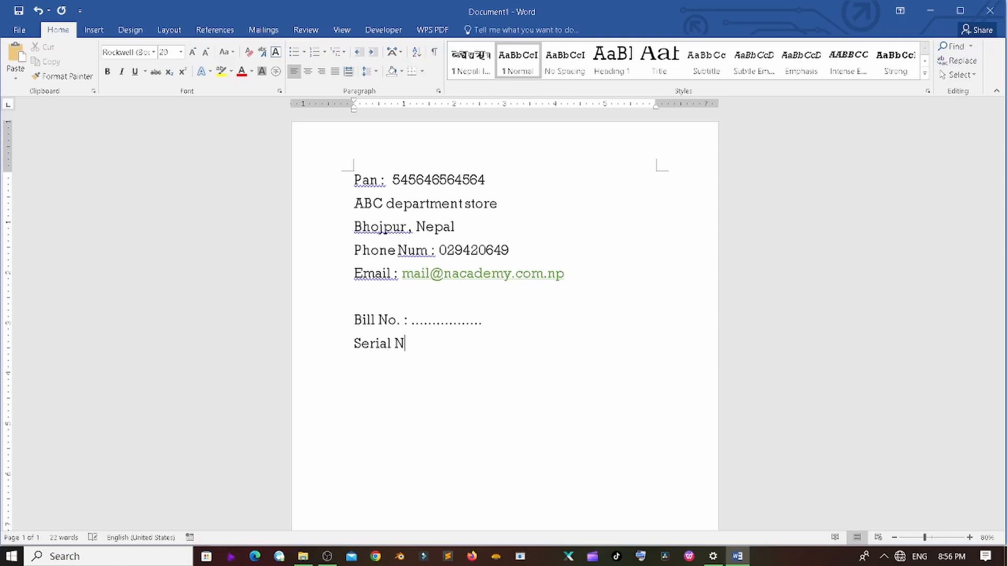
pyautogui.press('BackSpace')
pyautogui.press('BackSpace')
pyautogui.press('BackSpace')
pyautogui.press('BackSpace')
pyautogui.press('BackSpace')
pyautogui.press('BackSpace')
pyautogui.press('BackSpace')
pyautogui.press('BackSpace')
pyautogui.press('Return')
pyautogui.write('Custoume')
pyautogui.press('BackSpace')
pyautogui.press('BackSpace')
pyautogui.press('BackSpace')
pyautogui.write('mer Name : ')
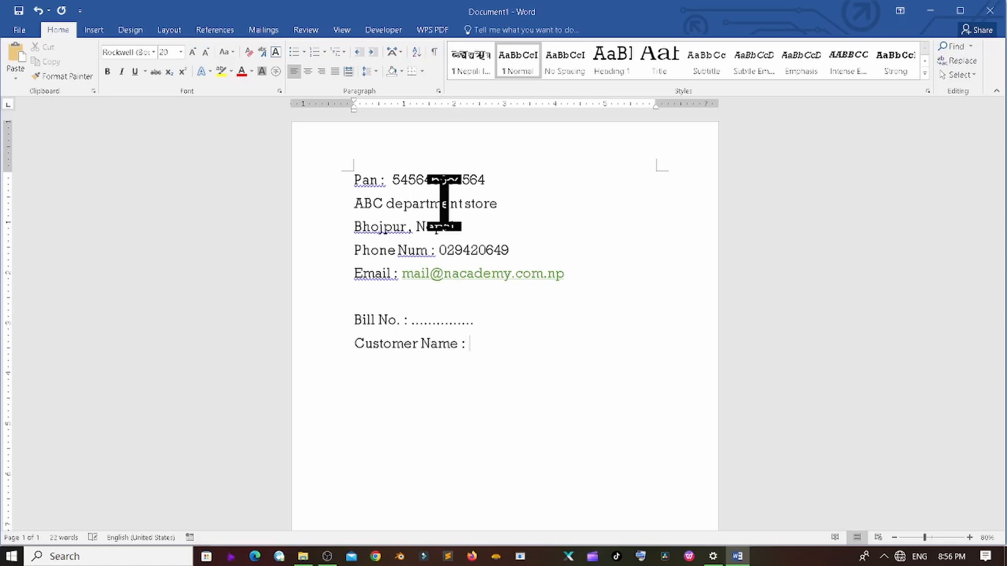
pyautogui.write('....................................')
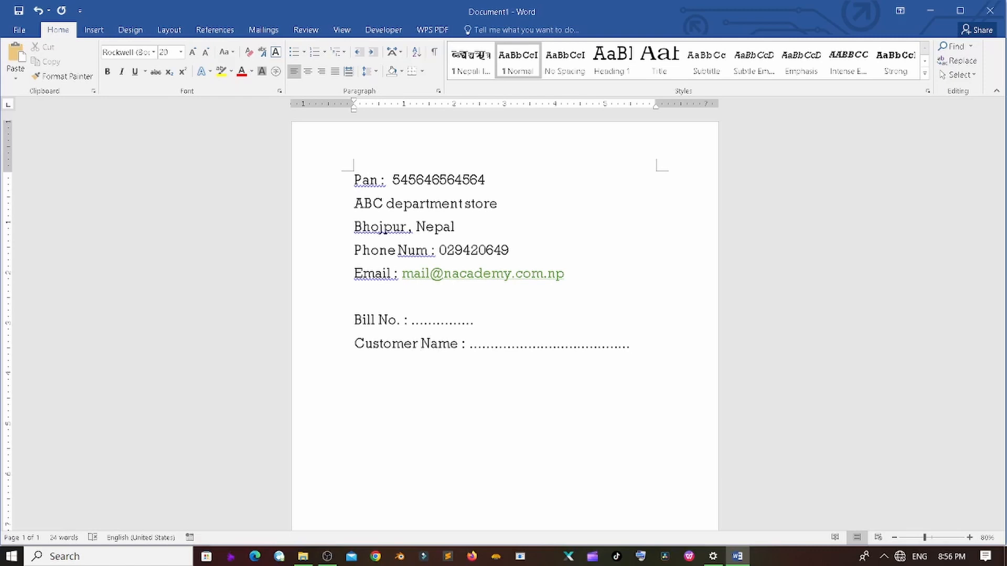
pyautogui.write('......')
pyautogui.press('Return')
pyautogui.write('Customer Address')
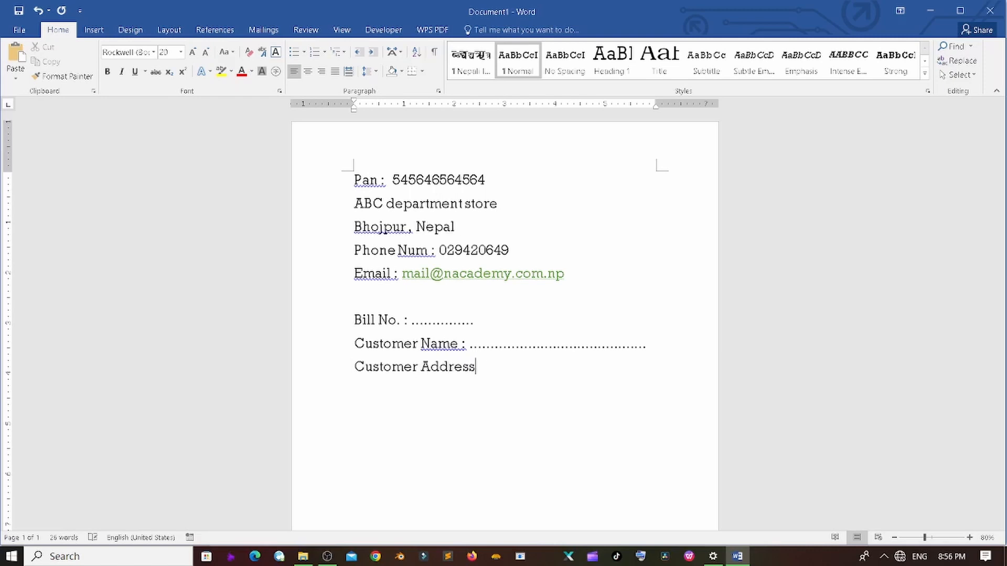
pyautogui.write(':...................................')
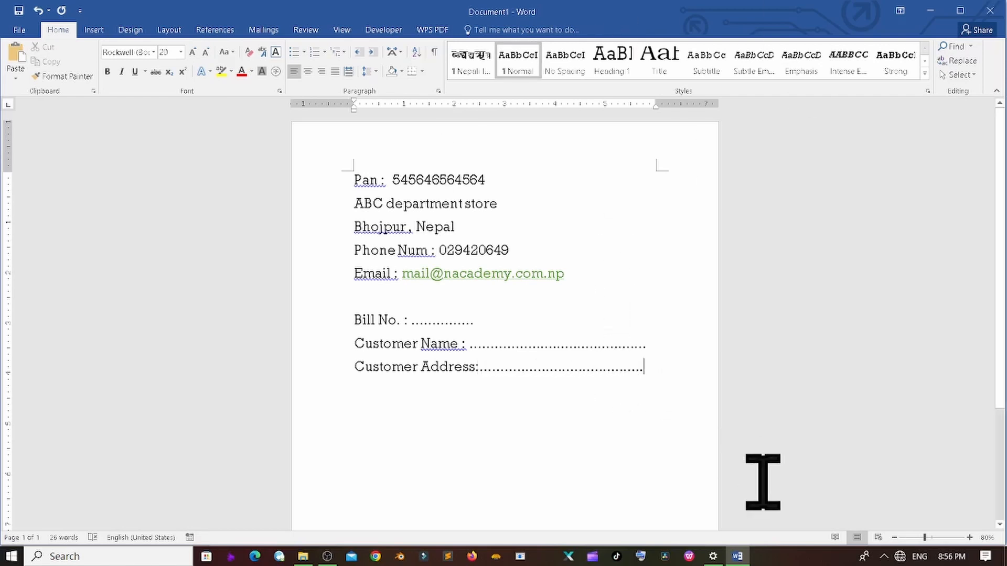
pyautogui.press('Return')
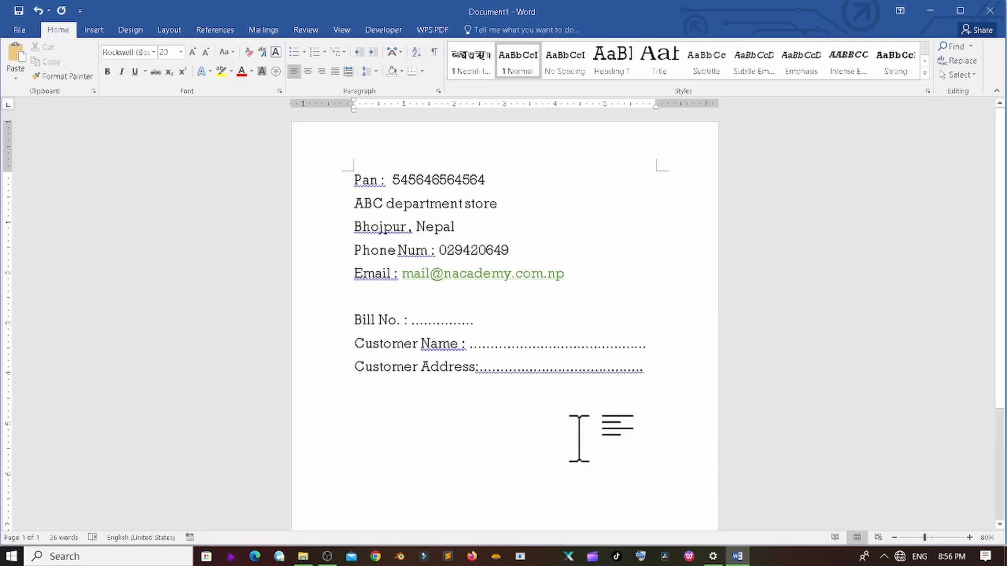
pyautogui.scroll(-3, 443, 383)
pyautogui.scroll(2, 430, 372)
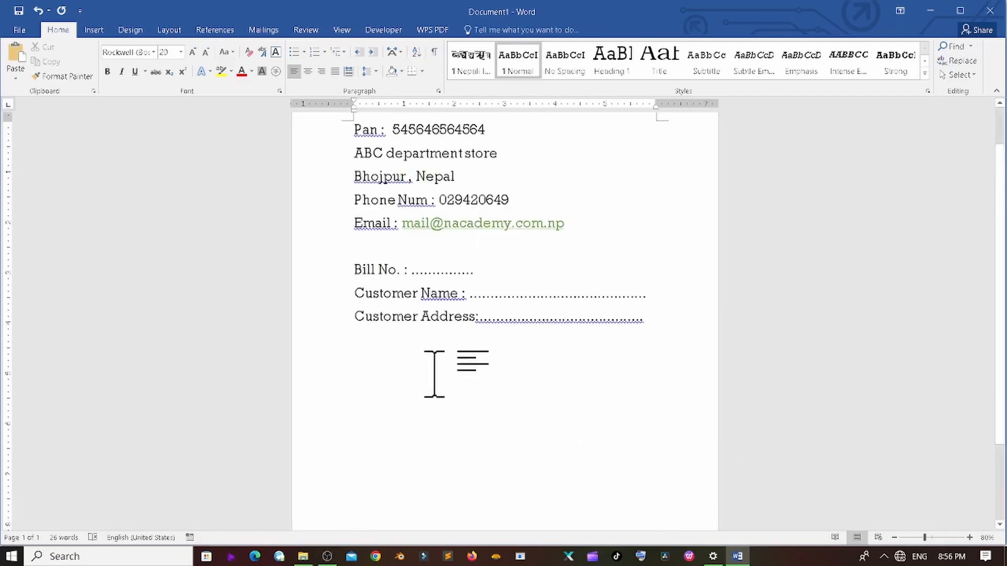
pyautogui.scroll(1, 525, 367)
# - Shrink all the text to 16 pt and right-align the Pan line
pyautogui.moveTo(652, 376); pyautogui.dragTo(234, 180)
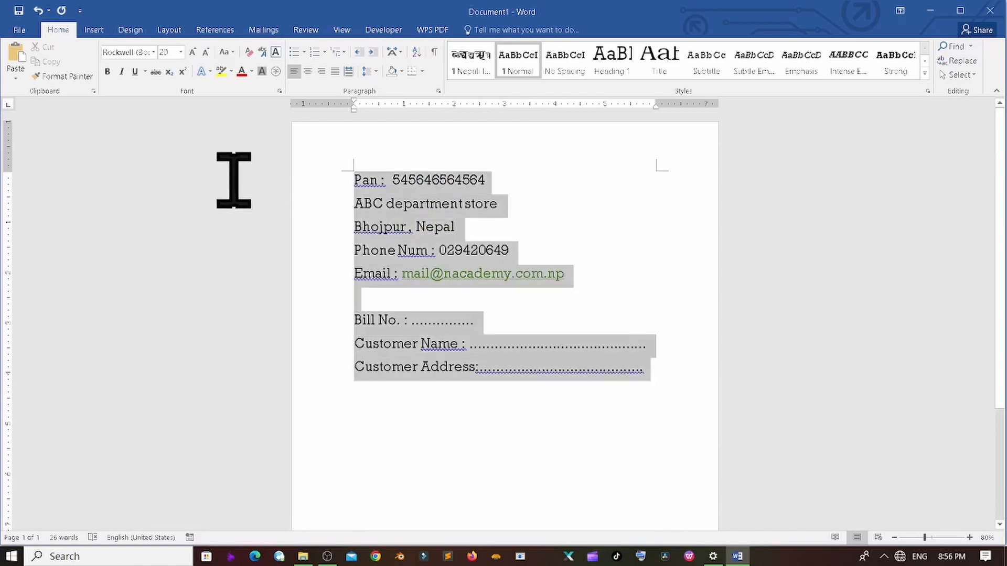
pyautogui.click(205, 52)
pyautogui.click(205, 52)
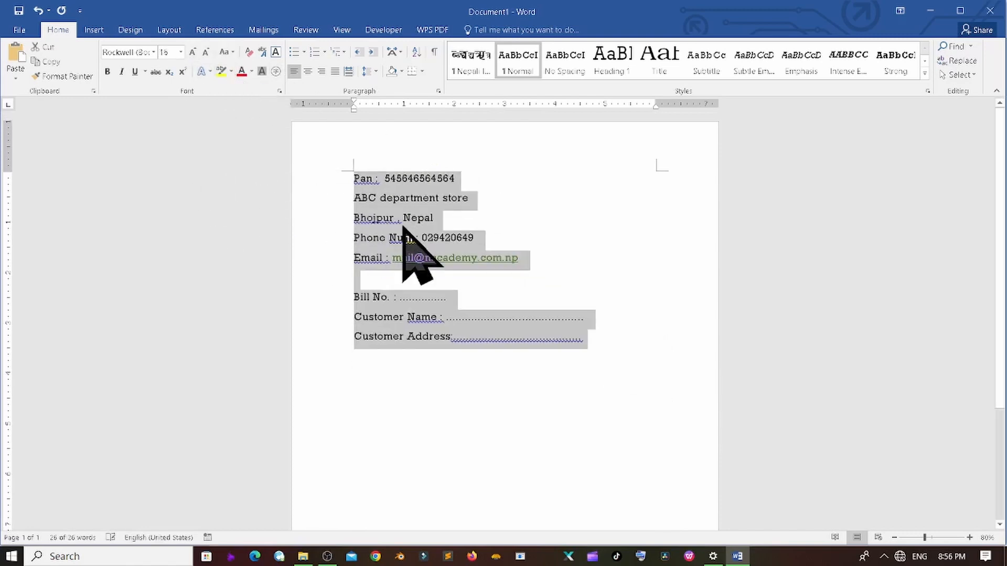
pyautogui.click(490, 182)
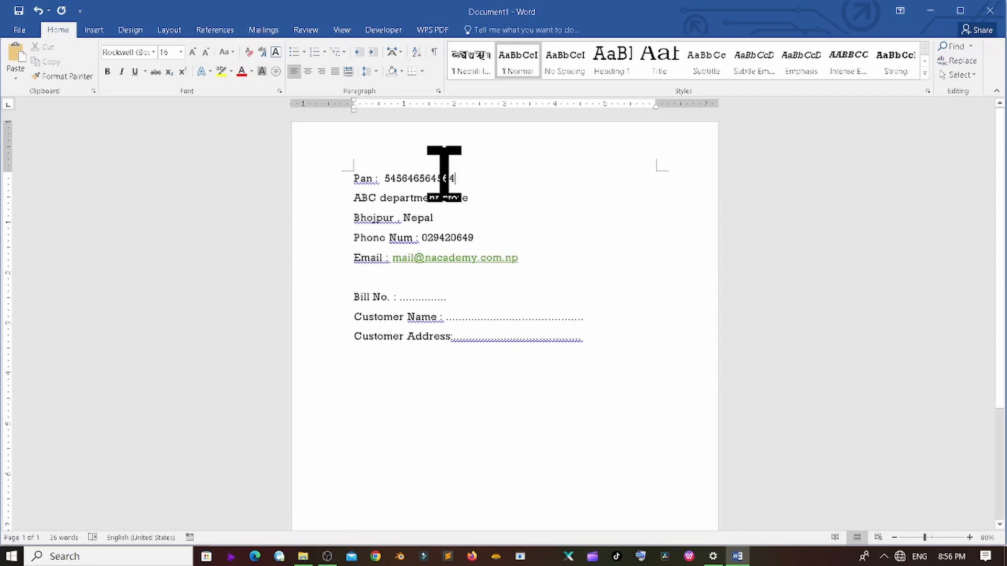
pyautogui.click(321, 71)
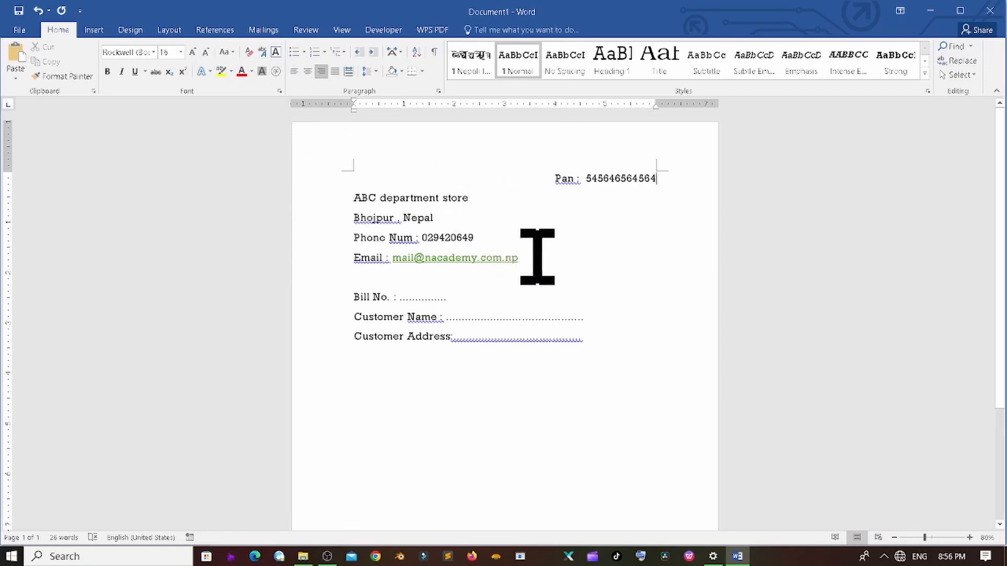
# - Centre the four store detail lines and enlarge 'ABC department store' as a title
pyautogui.moveTo(537, 257); pyautogui.dragTo(341, 203)
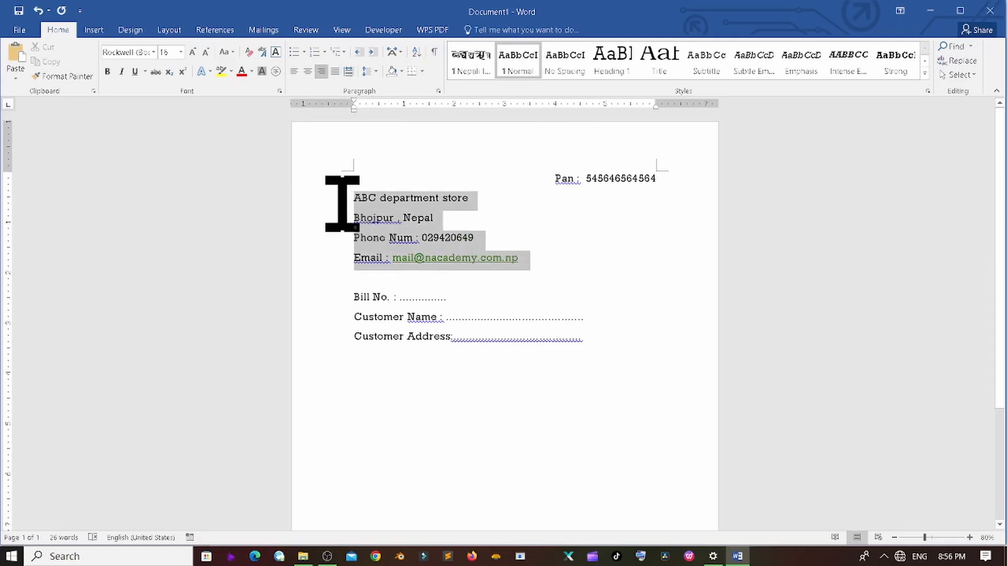
pyautogui.click(308, 72)
pyautogui.click(517, 257)
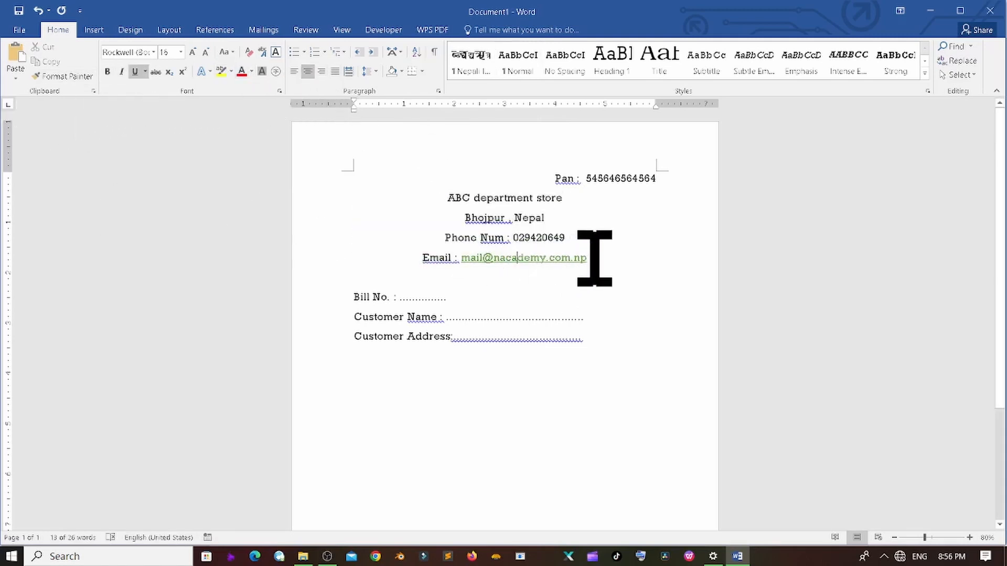
pyautogui.moveTo(580, 202); pyautogui.dragTo(377, 207)
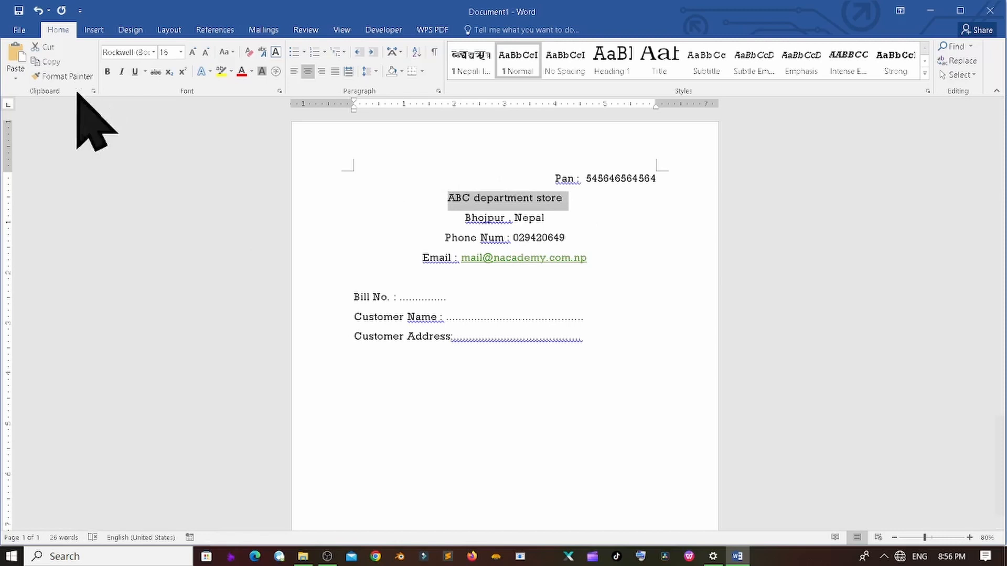
pyautogui.click(193, 52)
pyautogui.click(192, 52)
pyautogui.click(192, 52)
pyautogui.click(193, 52)
pyautogui.click(192, 52)
pyautogui.click(193, 52)
pyautogui.click(193, 52)
pyautogui.click(493, 274)
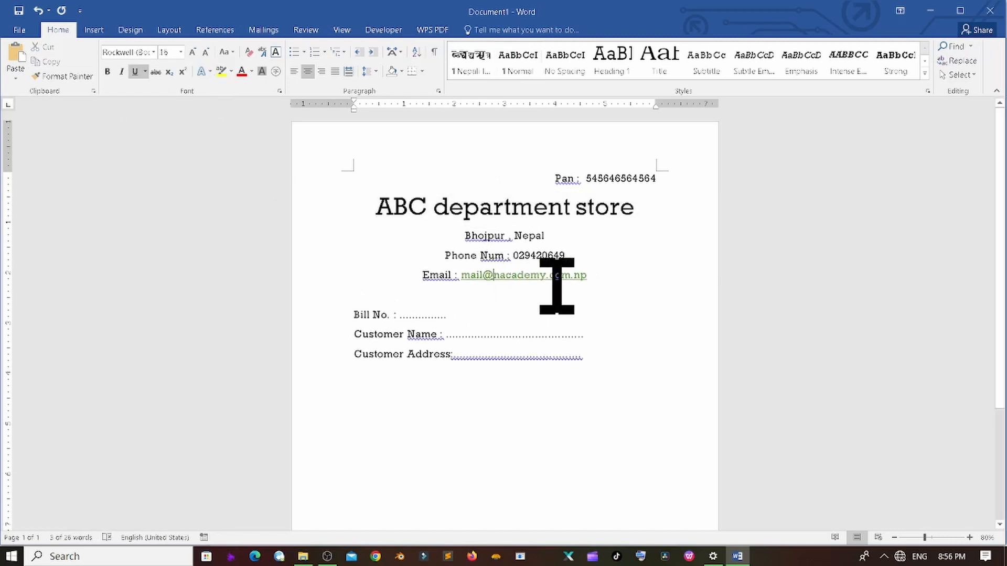
# - Remove the space after paragraphs on the header lines from store name to e-mail
pyautogui.click(605, 358)
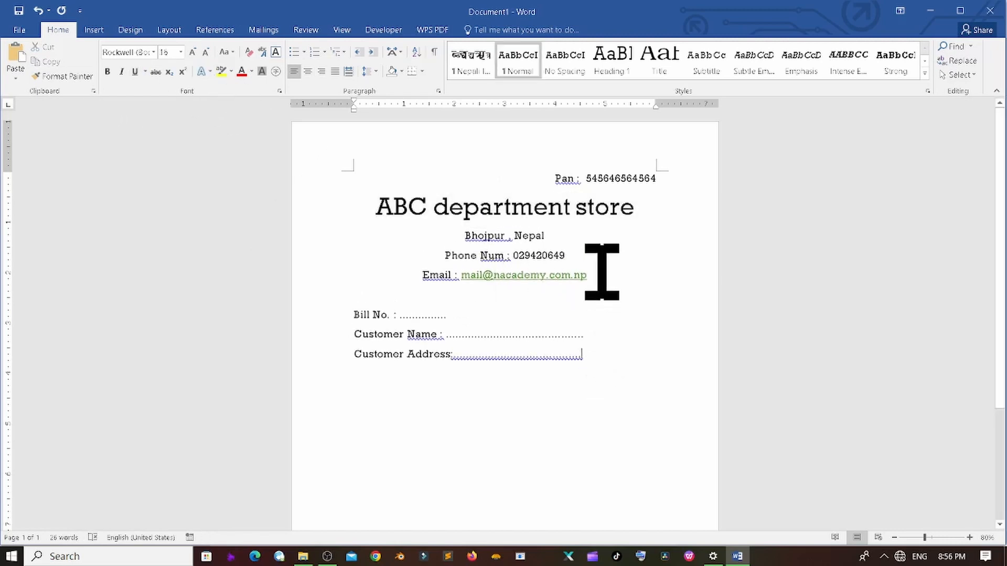
pyautogui.moveTo(601, 272); pyautogui.dragTo(281, 225)
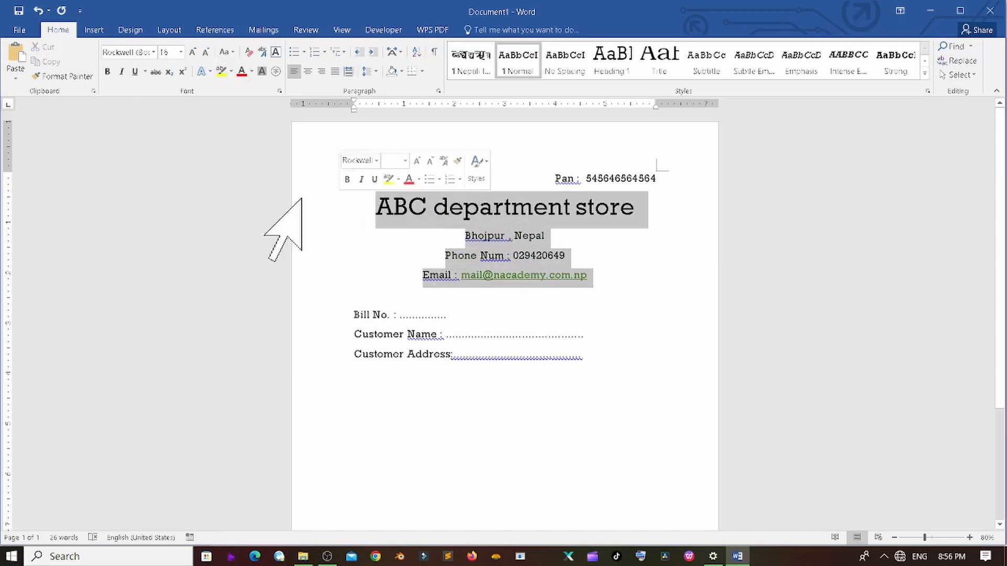
pyautogui.click(368, 70)
pyautogui.click(422, 205)
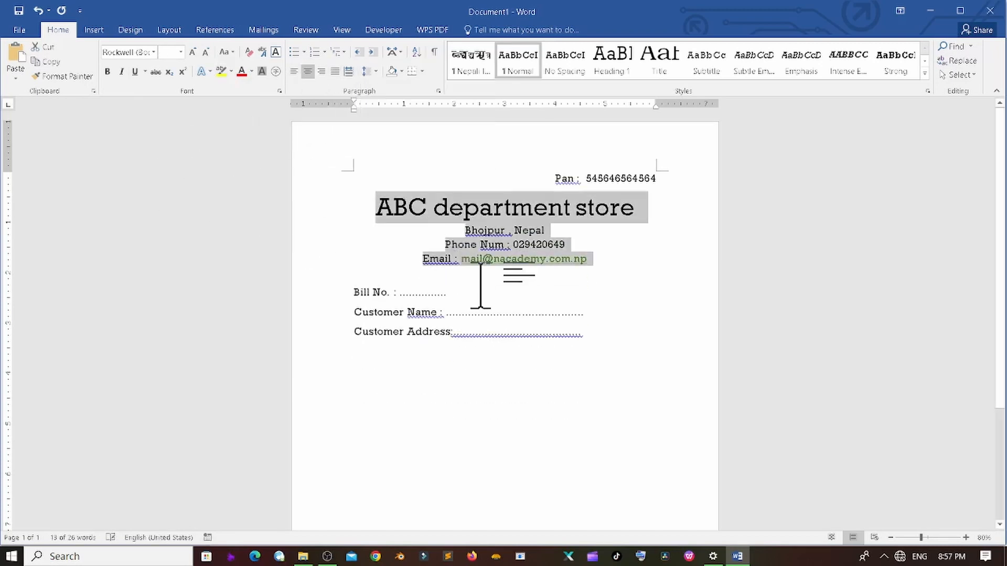
pyautogui.click(594, 308)
pyautogui.click(580, 369)
pyautogui.scroll(-3, 580, 364)
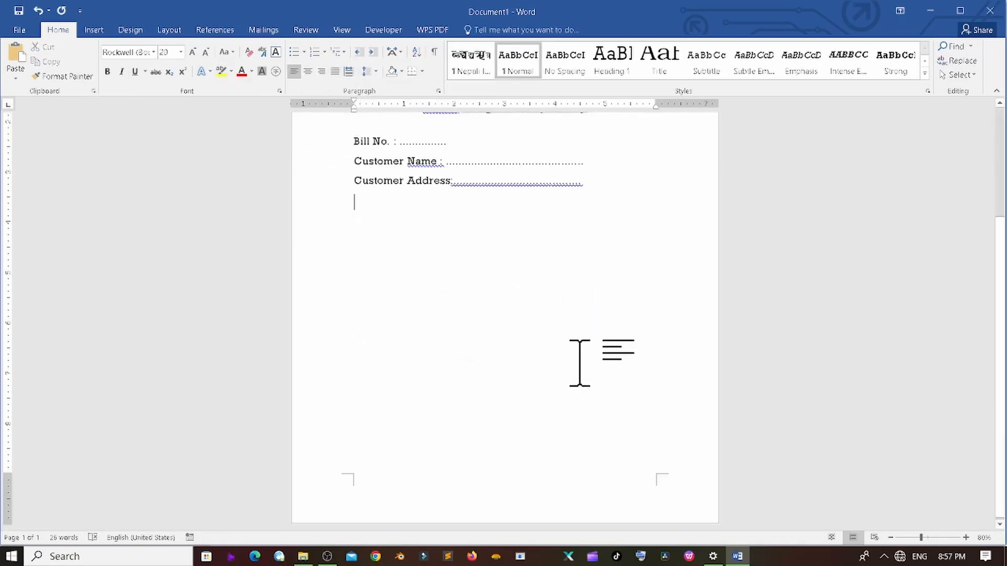
pyautogui.scroll(3, 579, 363)
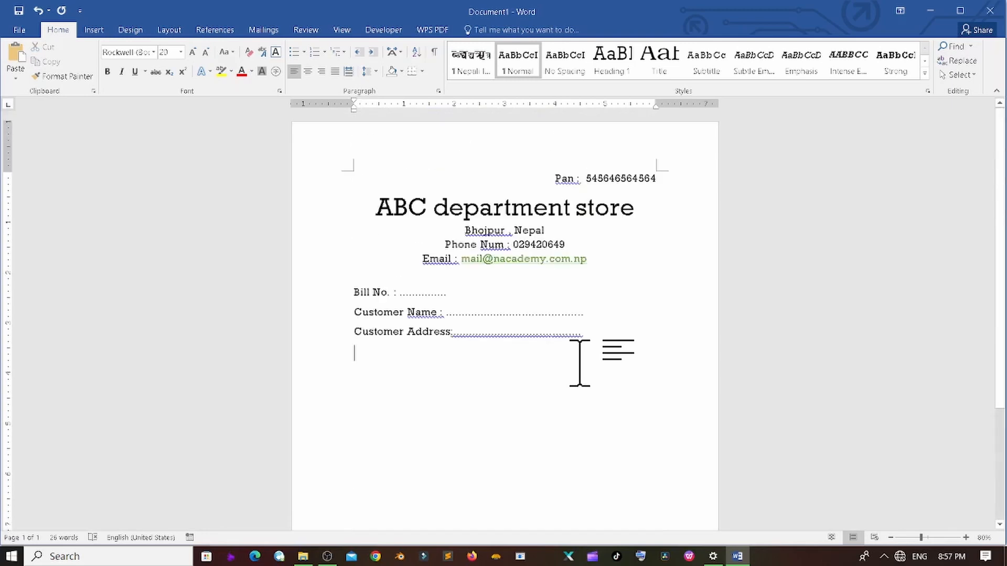
# - Insert a table with 5 columns and 4 rows through the Insert Table dialog
pyautogui.click(93, 30)
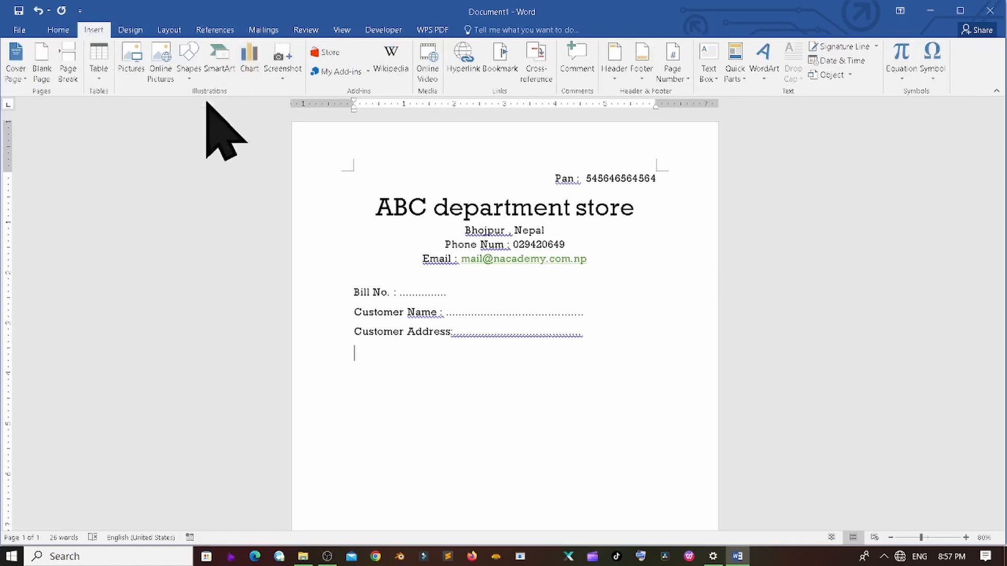
pyautogui.click(96, 78)
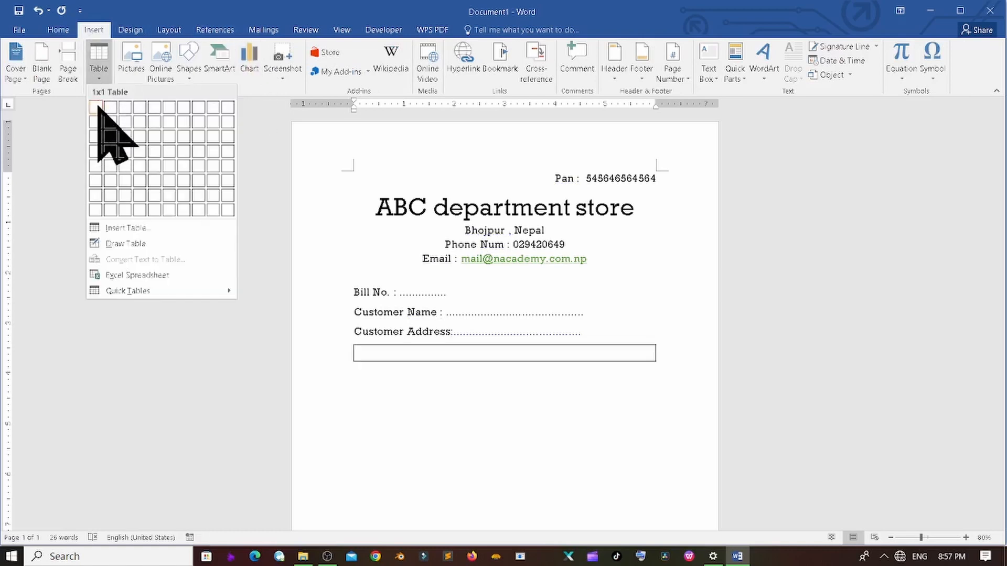
pyautogui.click(112, 226)
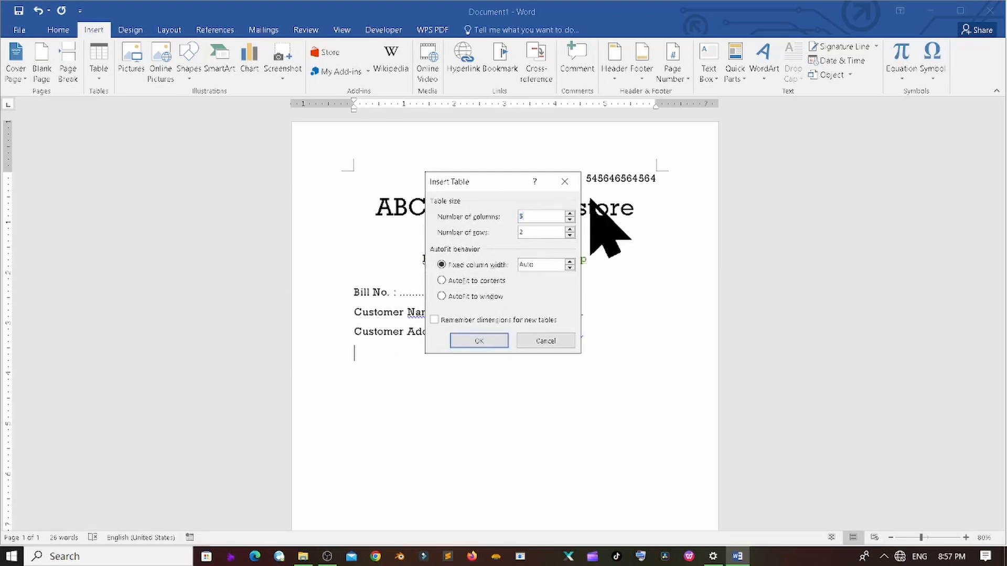
pyautogui.press('Tab')
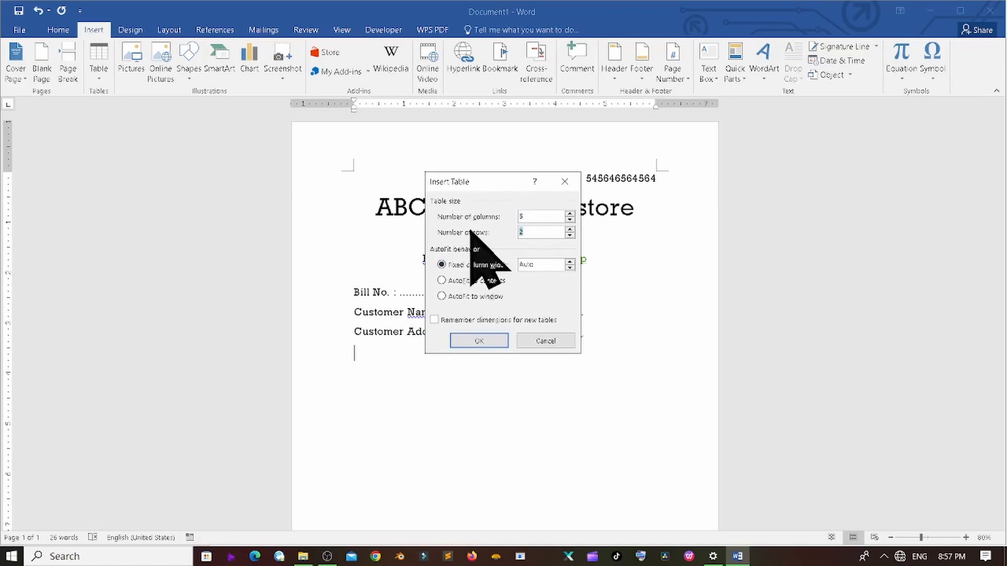
pyautogui.write('4')
pyautogui.click(475, 342)
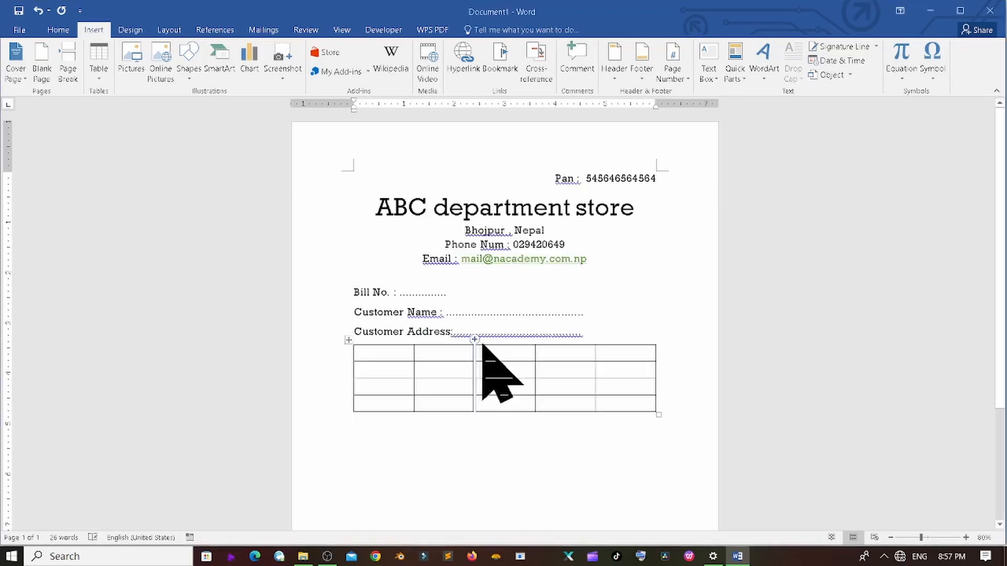
pyautogui.click(436, 372)
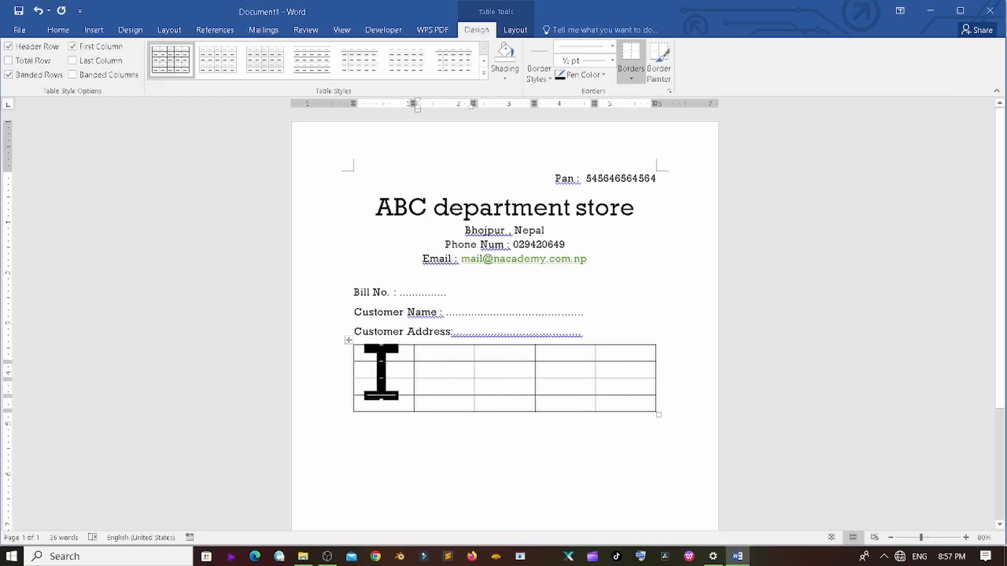
# - Enlarge the table, then drag borders for a short header row, tall item row, short bottom rows
pyautogui.click(385, 355)
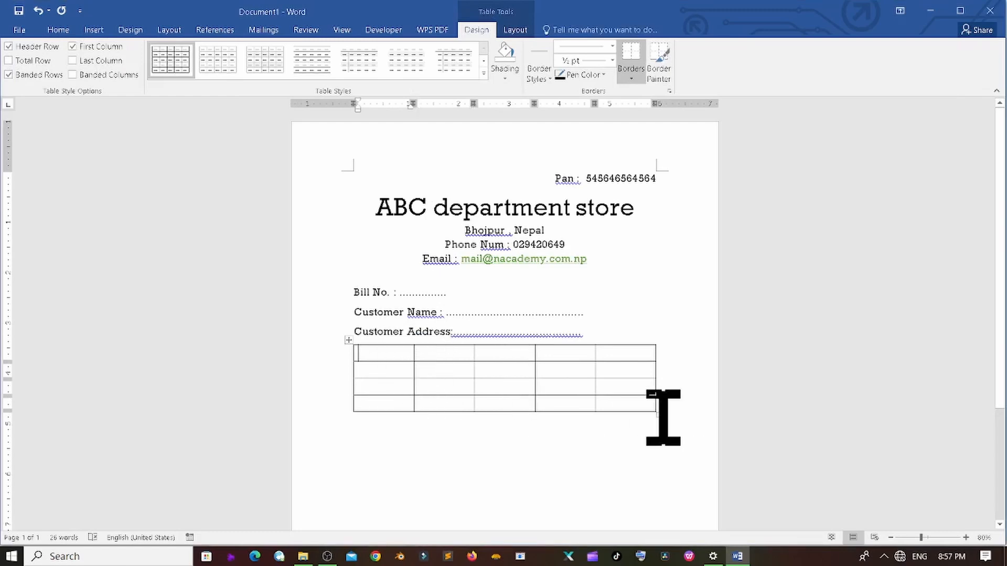
pyautogui.scroll(-3, 652, 395)
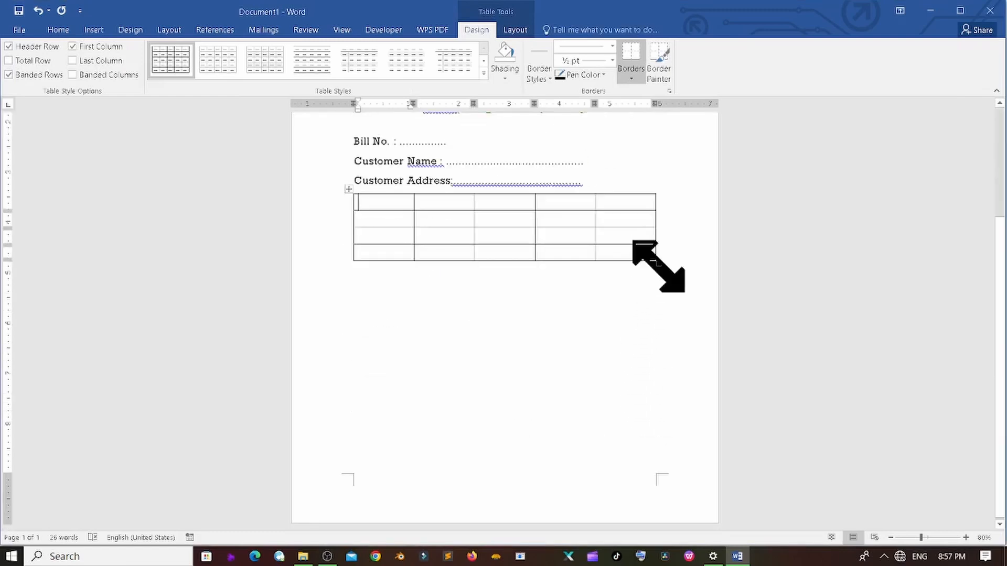
pyautogui.moveTo(657, 263); pyautogui.dragTo(681, 461)
pyautogui.click(521, 335)
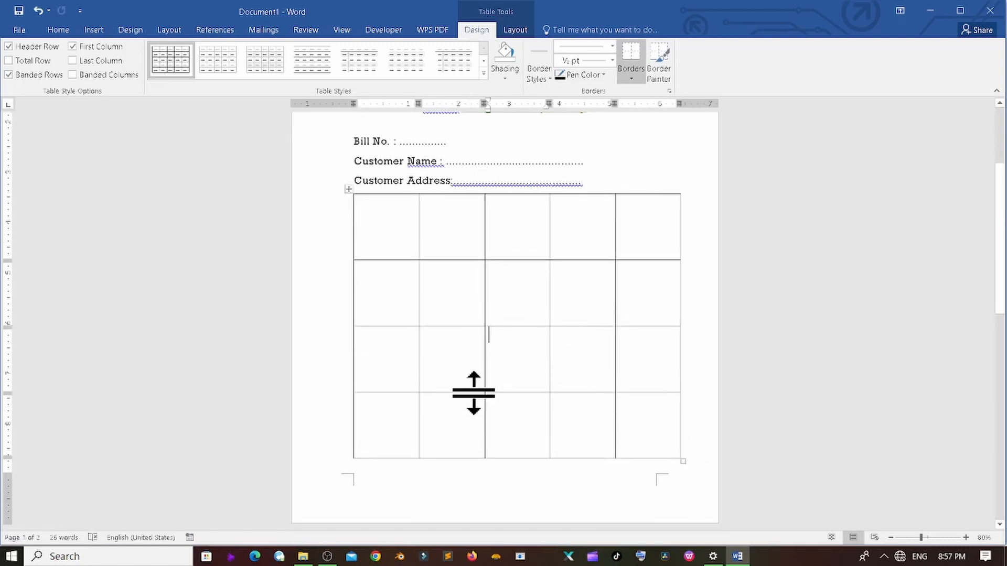
pyautogui.moveTo(472, 394)
pyautogui.mouseDown()
pyautogui.moveTo(497, 429)
pyautogui.moveTo(479, 422)
pyautogui.moveTo(476, 400)
pyautogui.mouseUp()
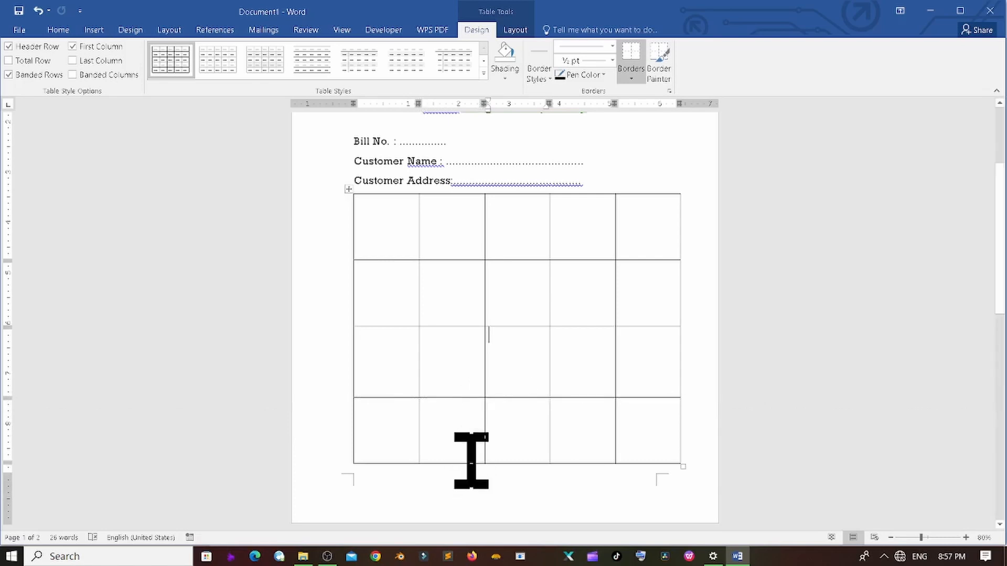
pyautogui.moveTo(472, 464); pyautogui.dragTo(475, 414)
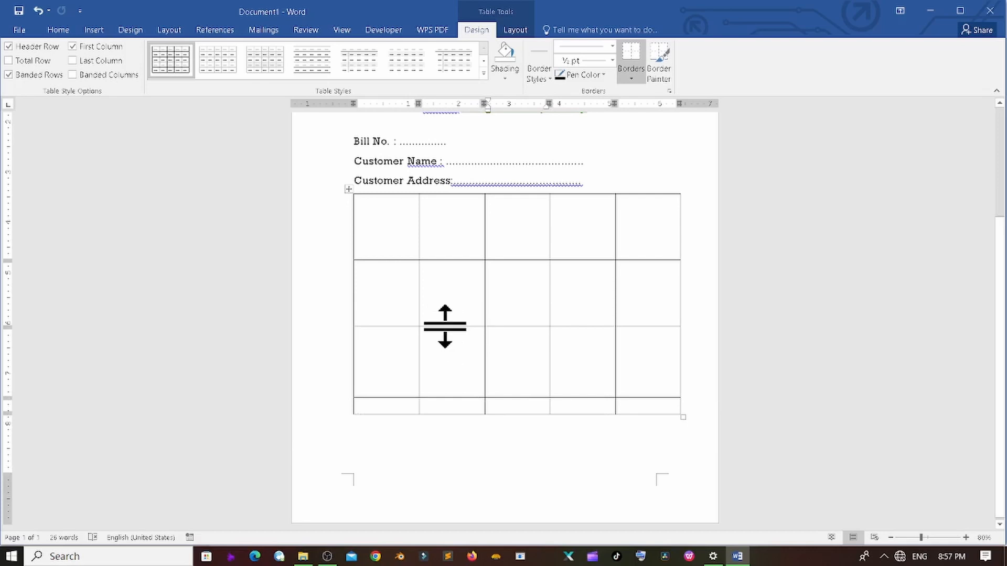
pyautogui.moveTo(442, 328); pyautogui.dragTo(443, 383)
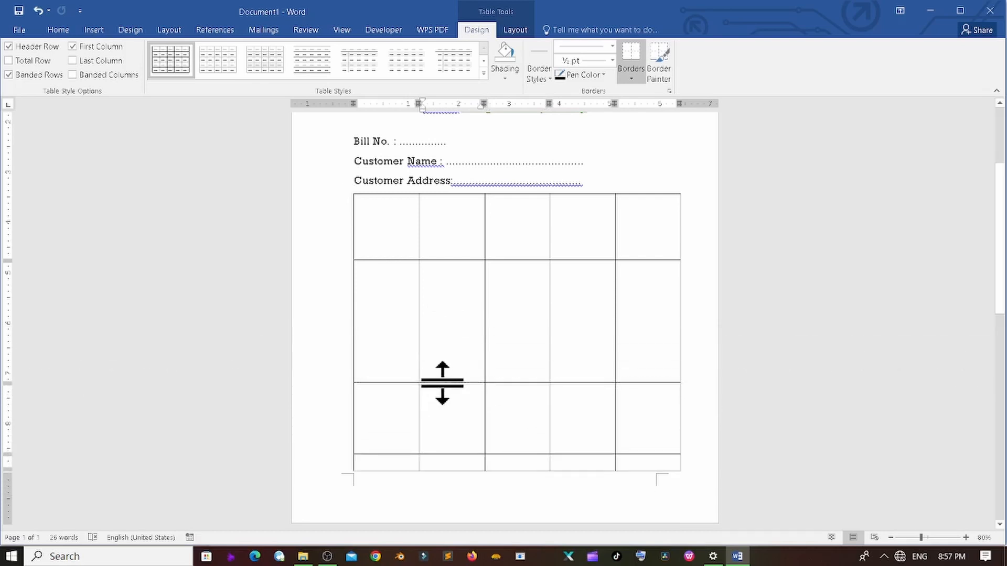
pyautogui.moveTo(456, 455); pyautogui.dragTo(456, 401)
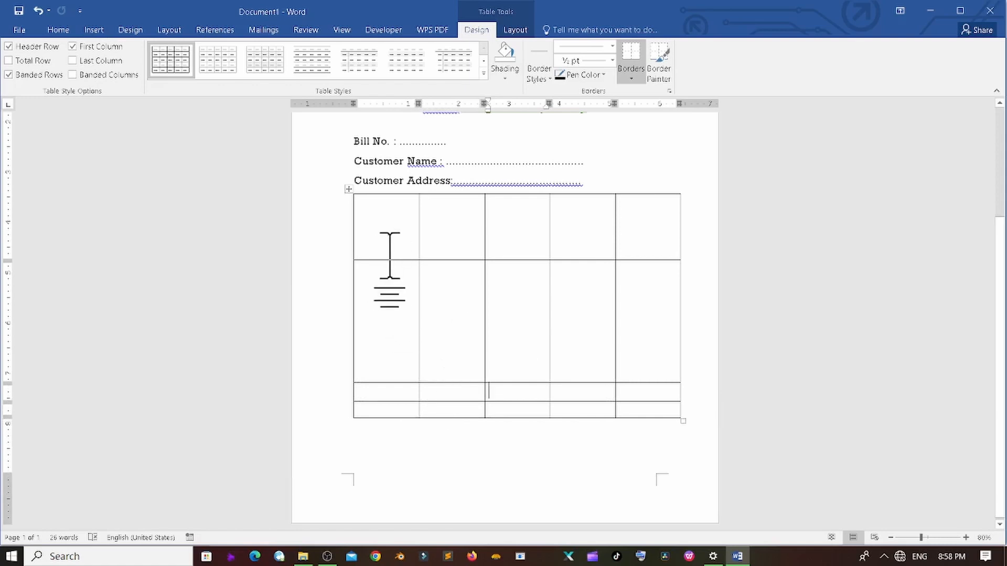
pyautogui.moveTo(424, 261); pyautogui.dragTo(385, 227)
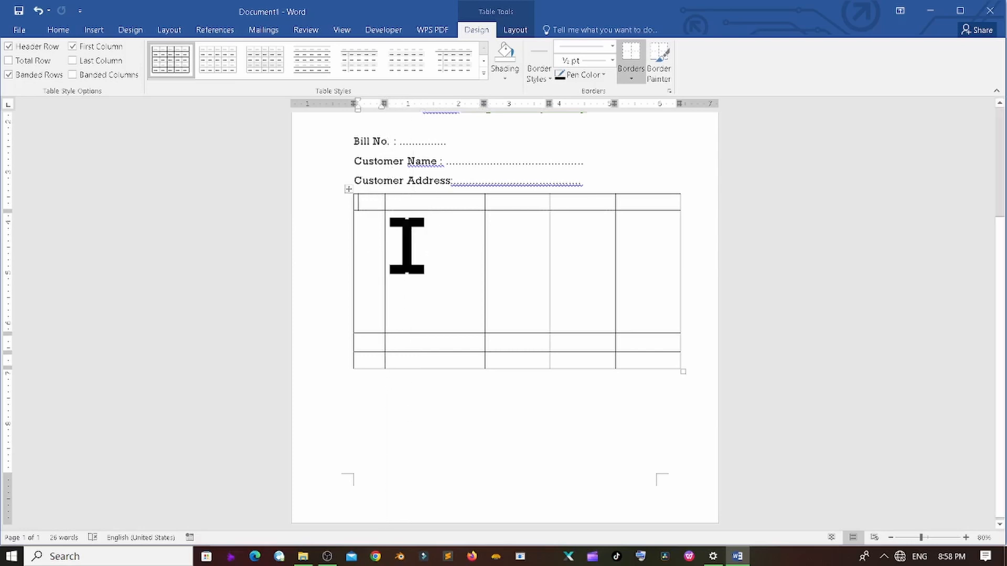
# - Fill the first header cells with S.n., Item Name and Rate
pyautogui.write('S.n.')
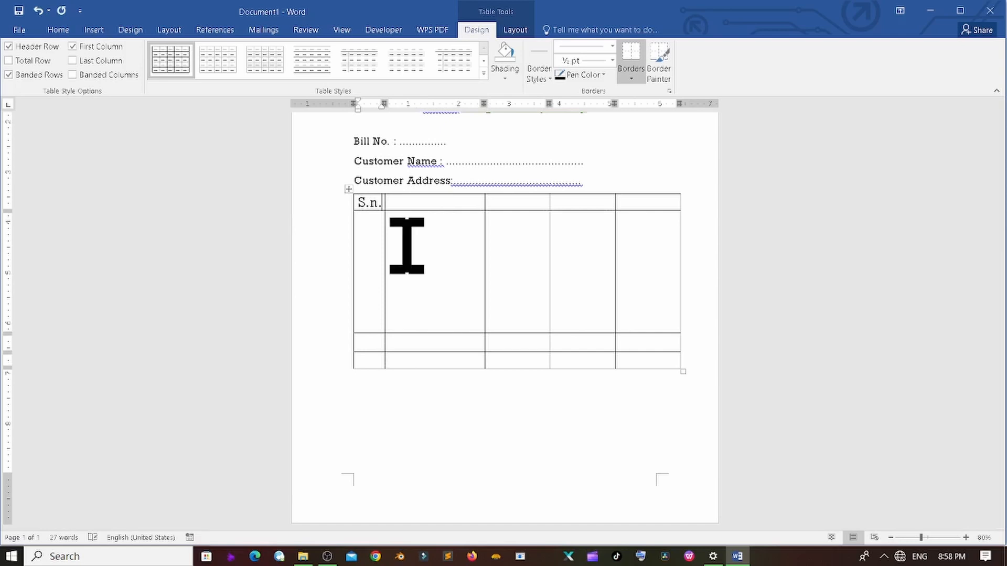
pyautogui.press('Tab')
pyautogui.write('Item Nam')
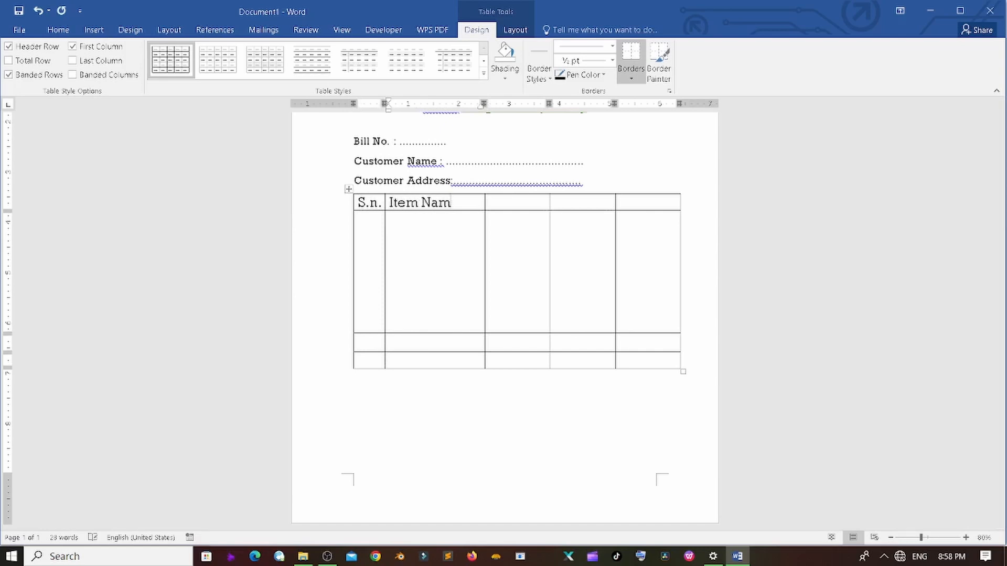
pyautogui.write('e Rate')
pyautogui.press('Tab')
# - Add the Quantity header, fixing its 'Quantioty' typo, and an Amount header
pyautogui.write('Qua')
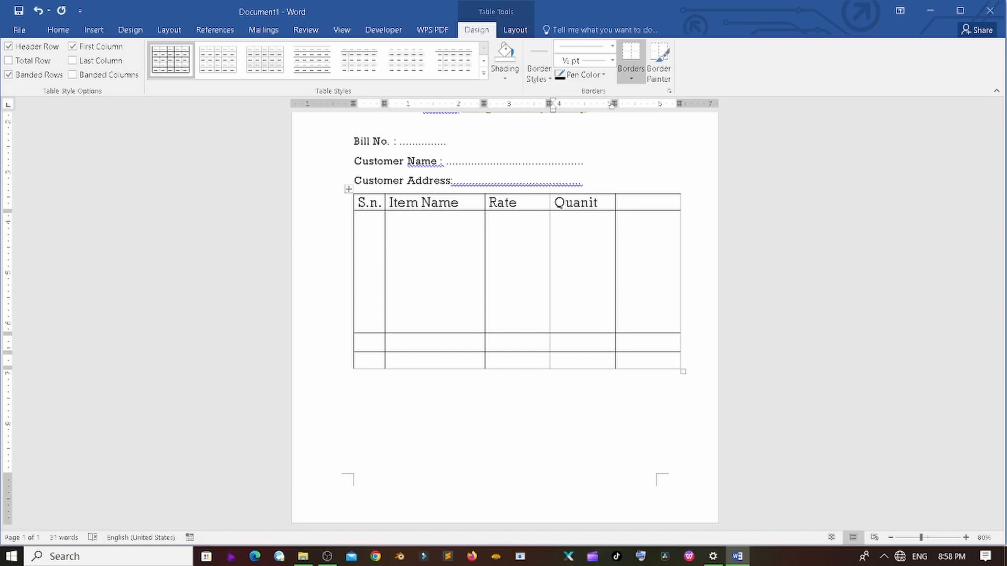
pyautogui.write('ntioty')
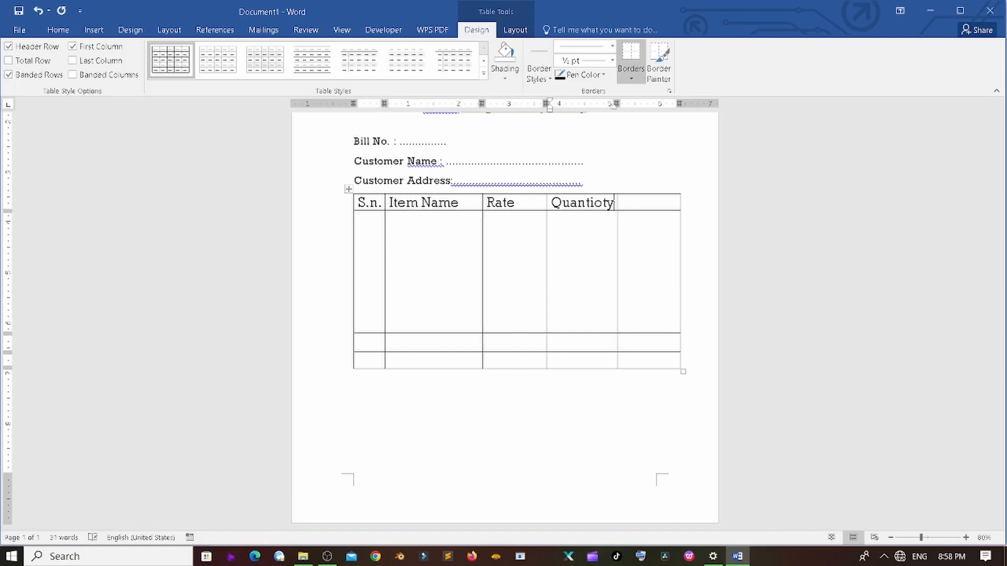
pyautogui.click(607, 203)
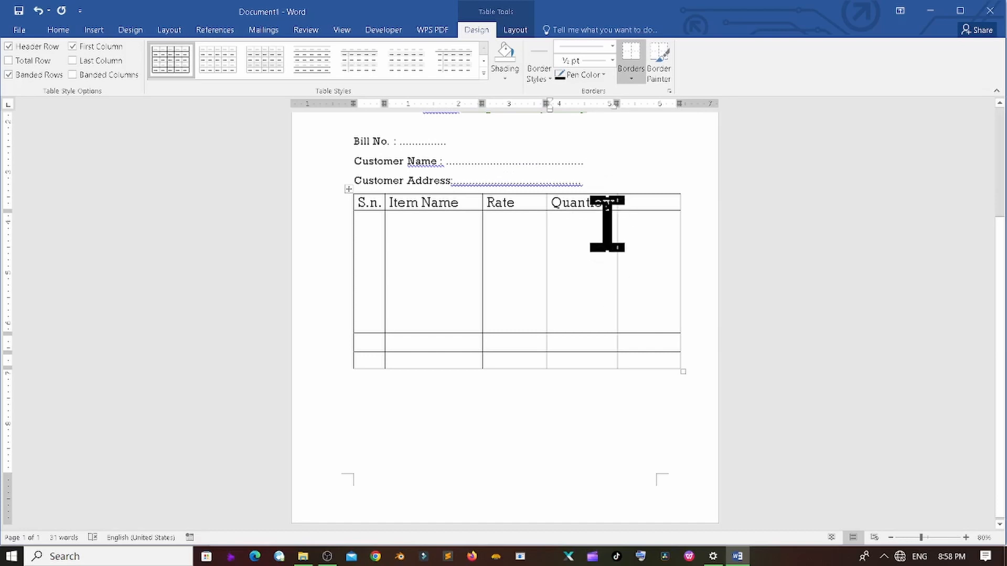
pyautogui.click(596, 204)
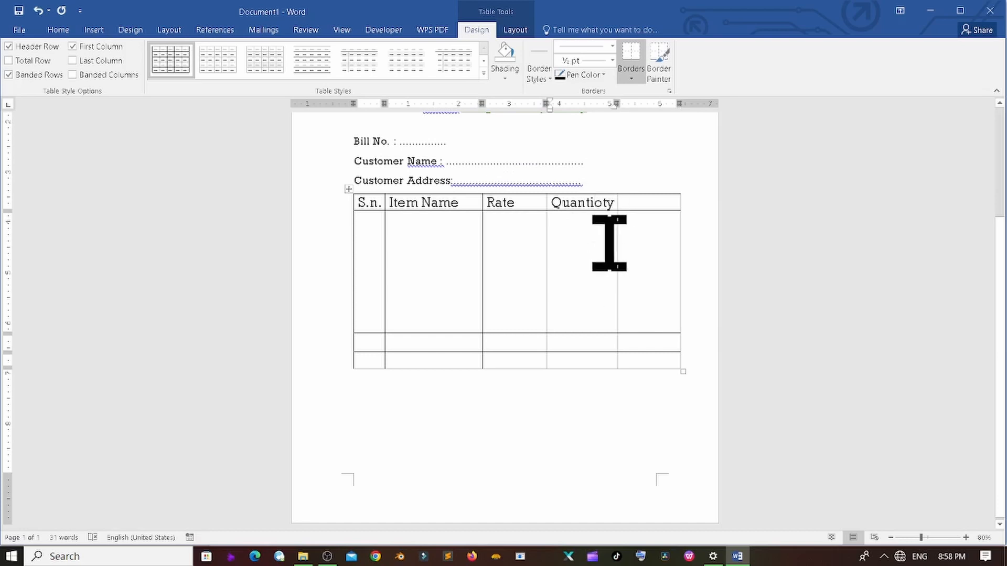
pyautogui.press('Delete')
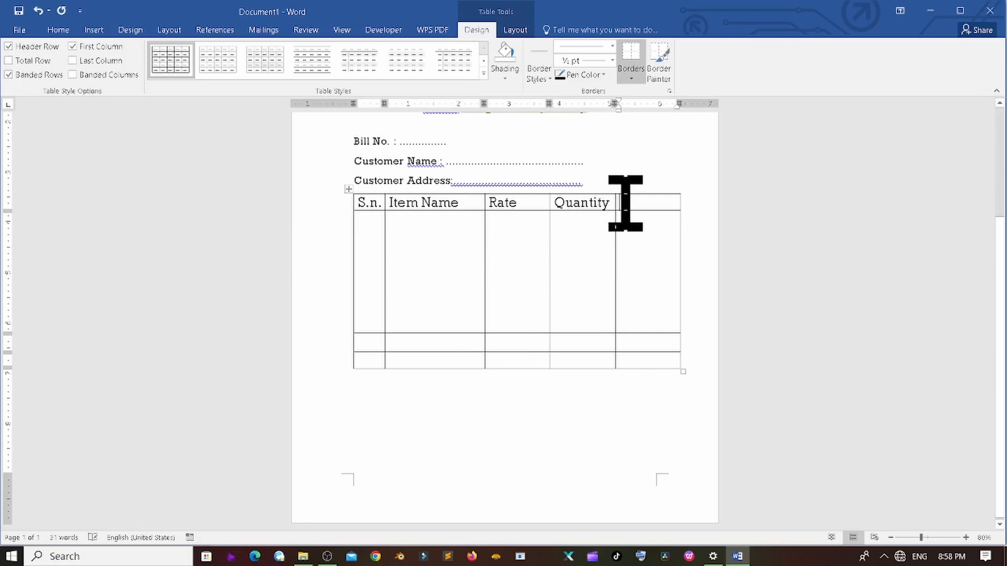
pyautogui.click(625, 204)
pyautogui.write('Amount')
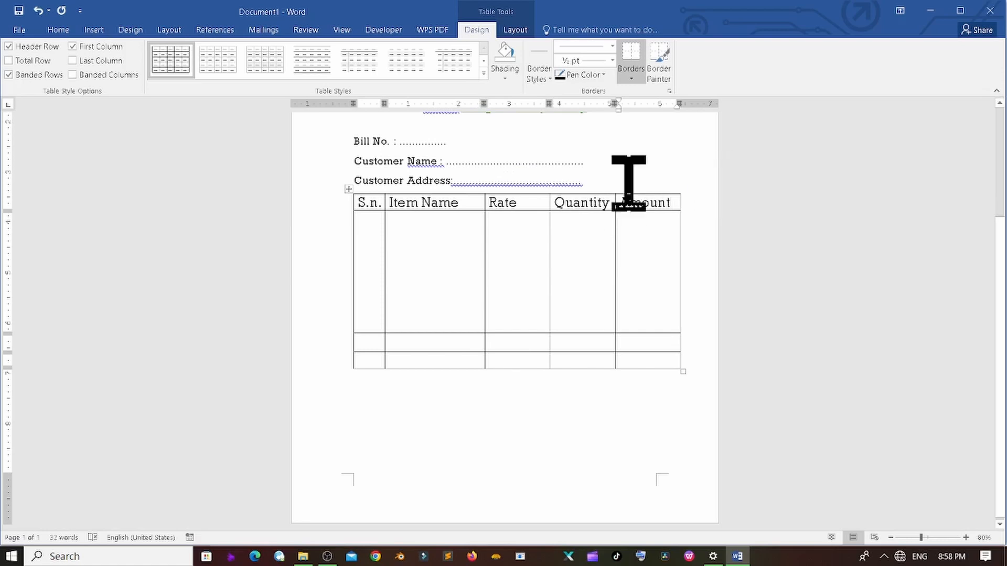
pyautogui.click(367, 257)
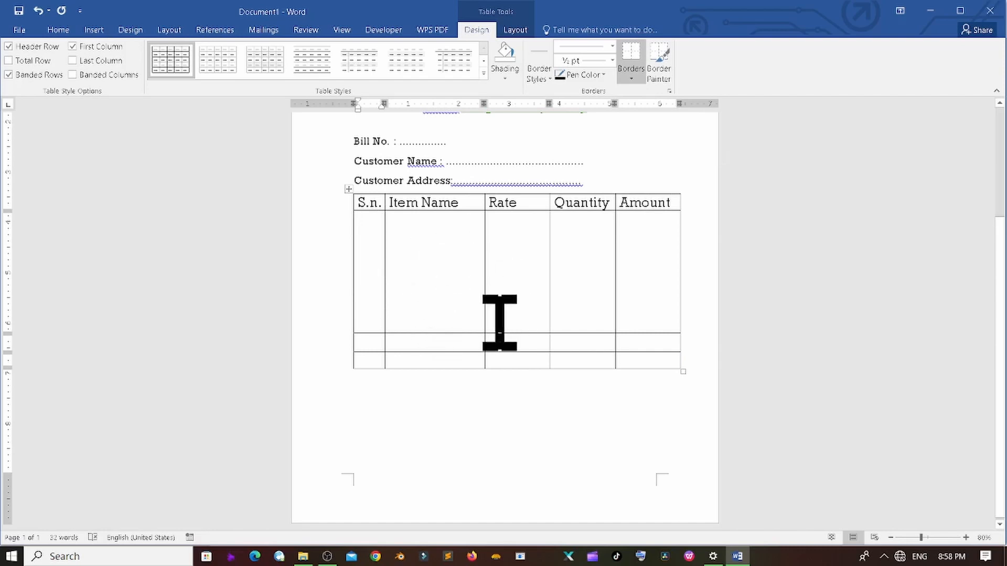
pyautogui.click(425, 338)
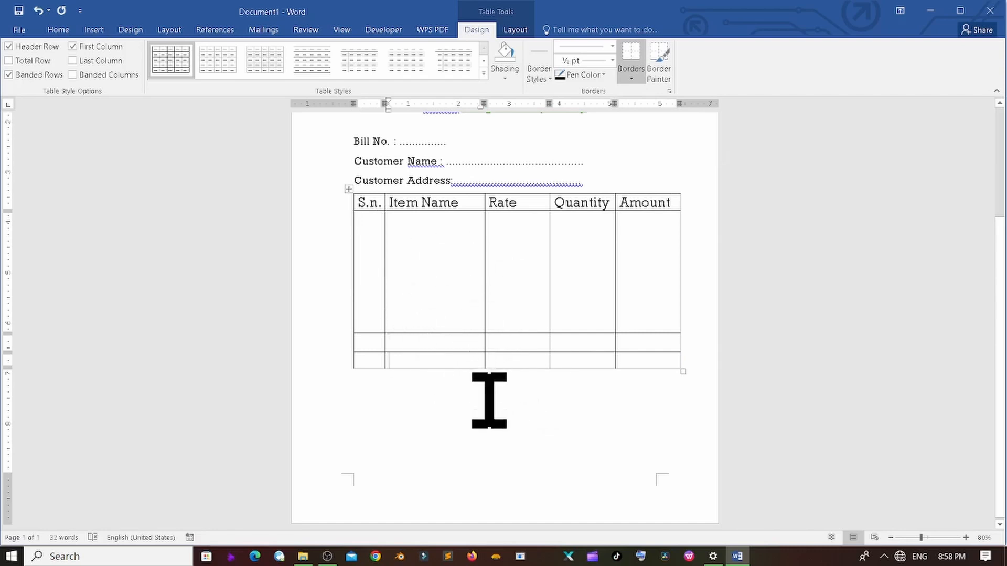
# - Select the table's last row and merge it into one full-width cell
pyautogui.click(372, 361)
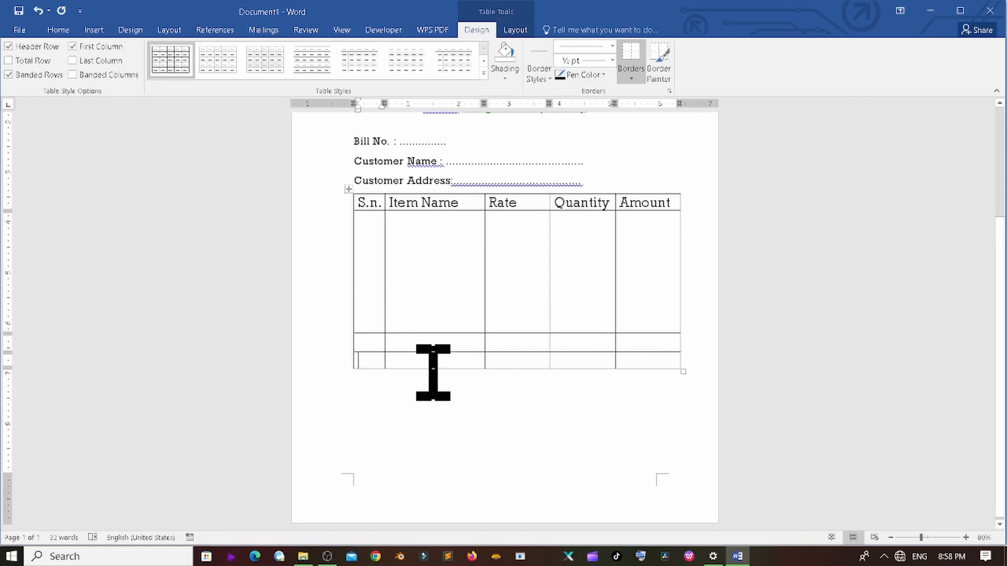
pyautogui.click(403, 363)
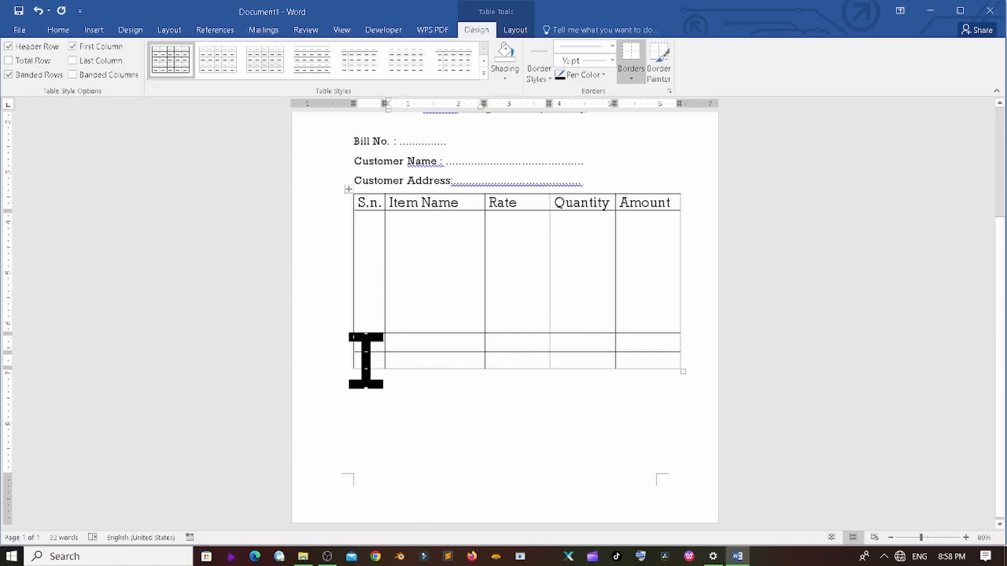
pyautogui.moveTo(364, 359); pyautogui.dragTo(648, 356)
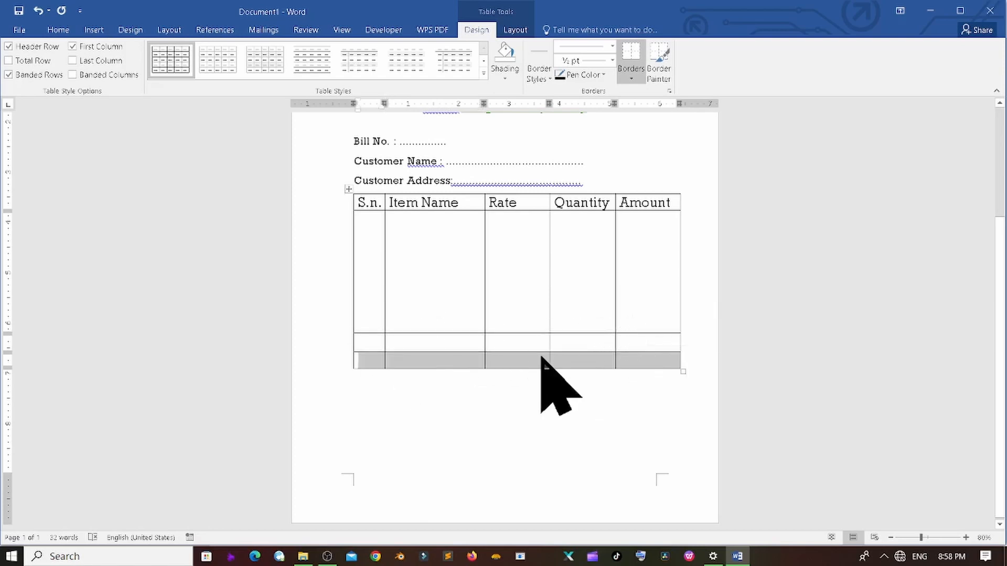
pyautogui.rightClick(515, 360)
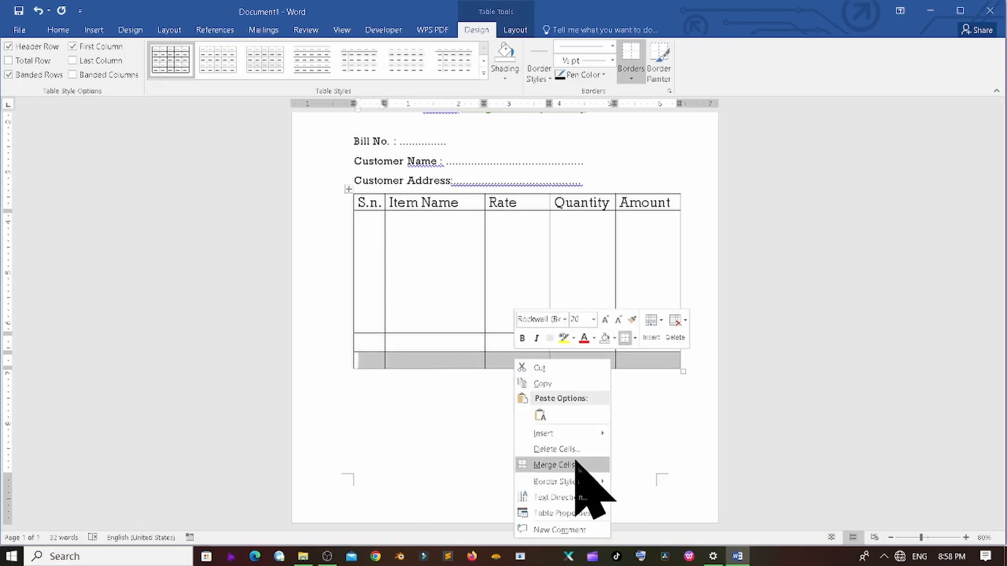
pyautogui.click(554, 465)
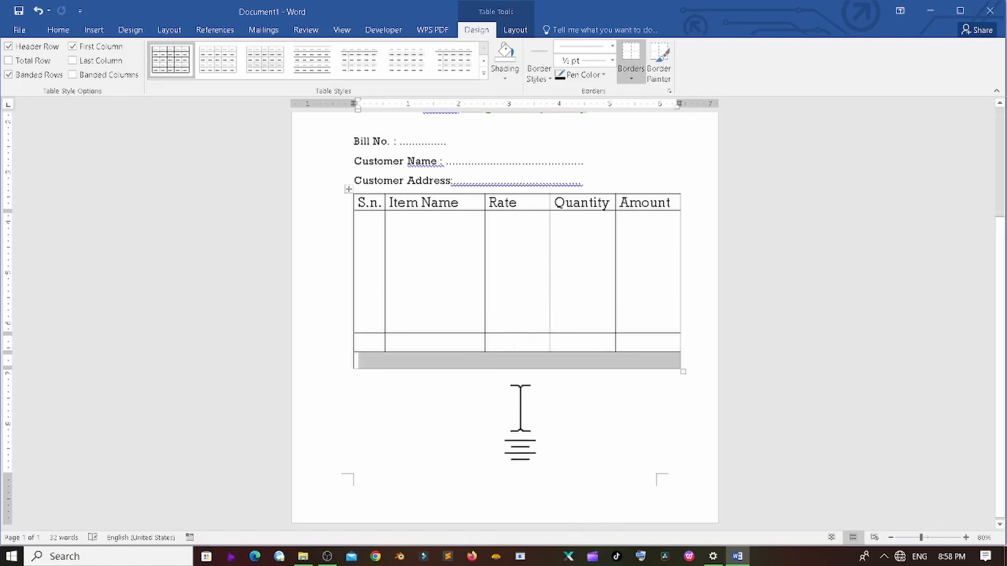
pyautogui.rightClick(517, 362)
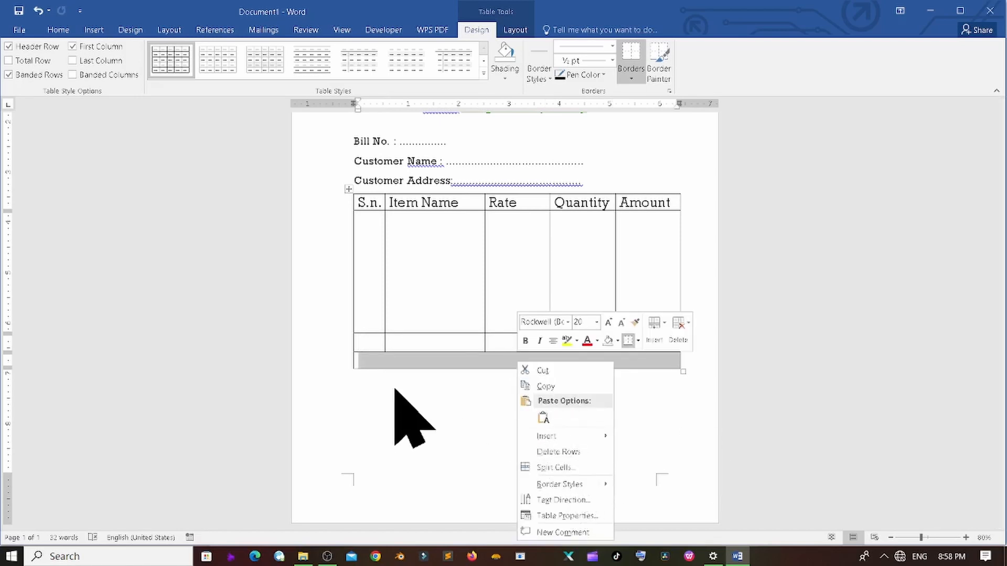
pyautogui.click(419, 378)
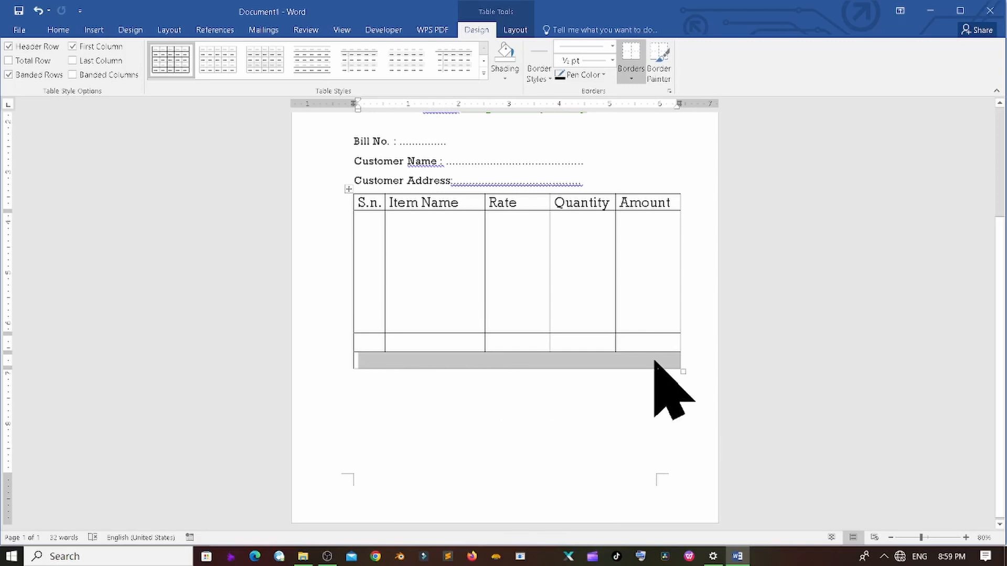
# - Type 'Total' in the second-last row and a dotted 'Amount in Words :' line in the merged row
pyautogui.click(621, 362)
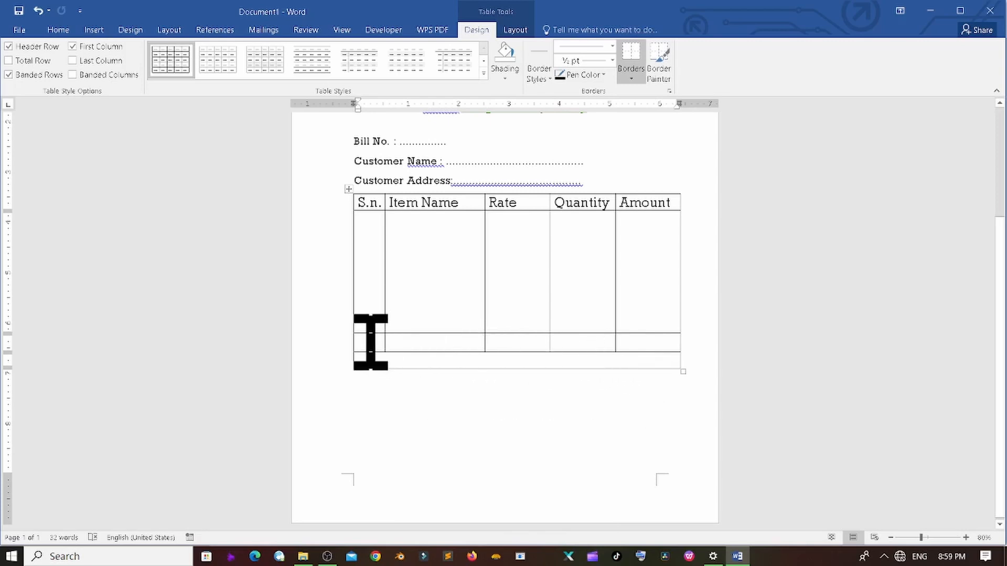
pyautogui.click(423, 345)
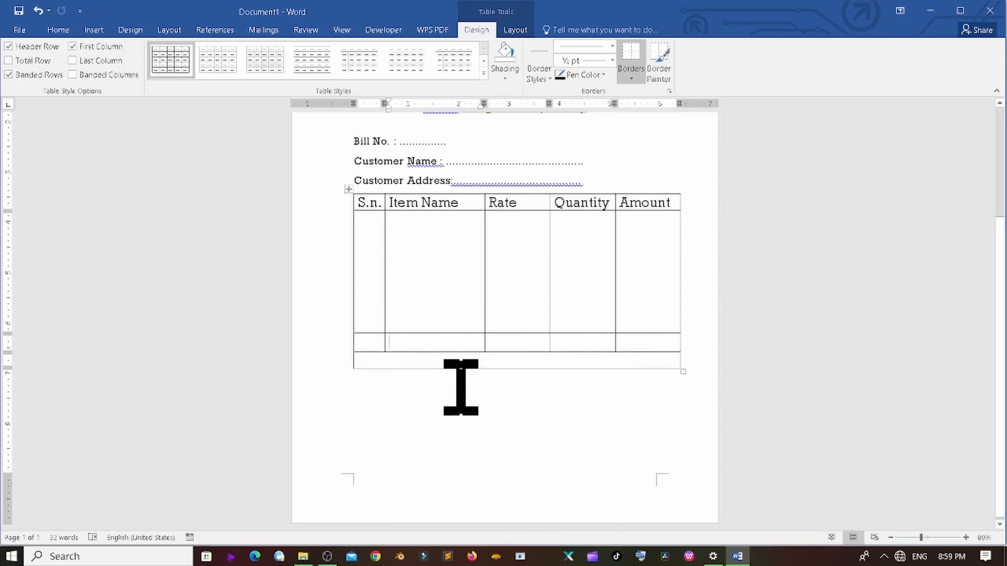
pyautogui.write('Total')
pyautogui.click(657, 341)
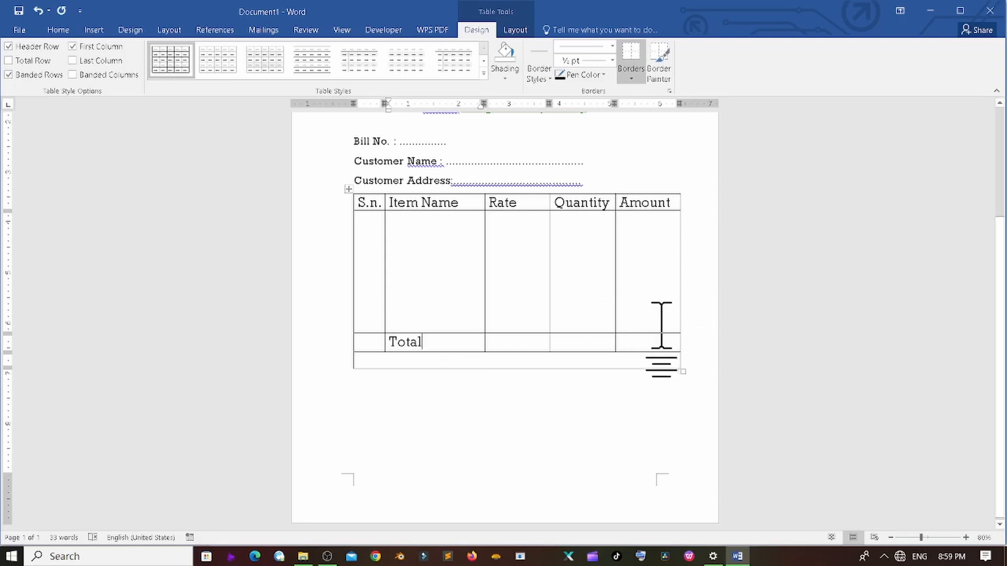
pyautogui.click(443, 360)
pyautogui.write('Amou')
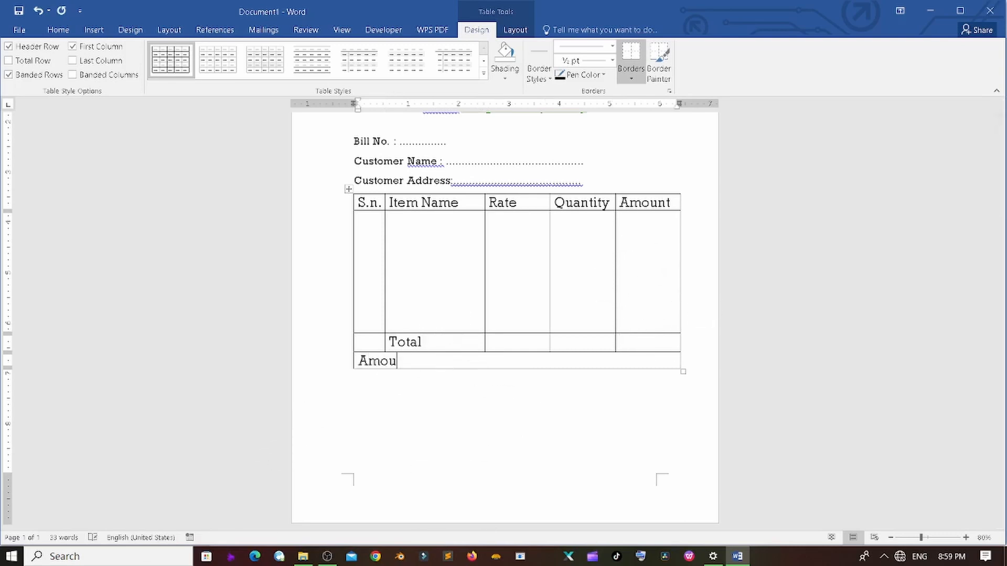
pyautogui.write('nt in Words : ......................................')
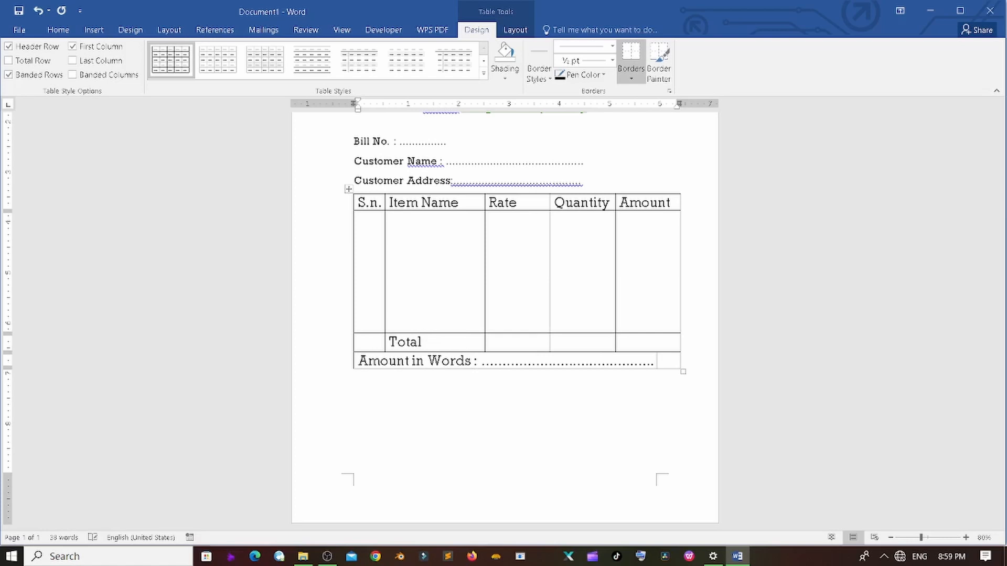
pyautogui.click(442, 409)
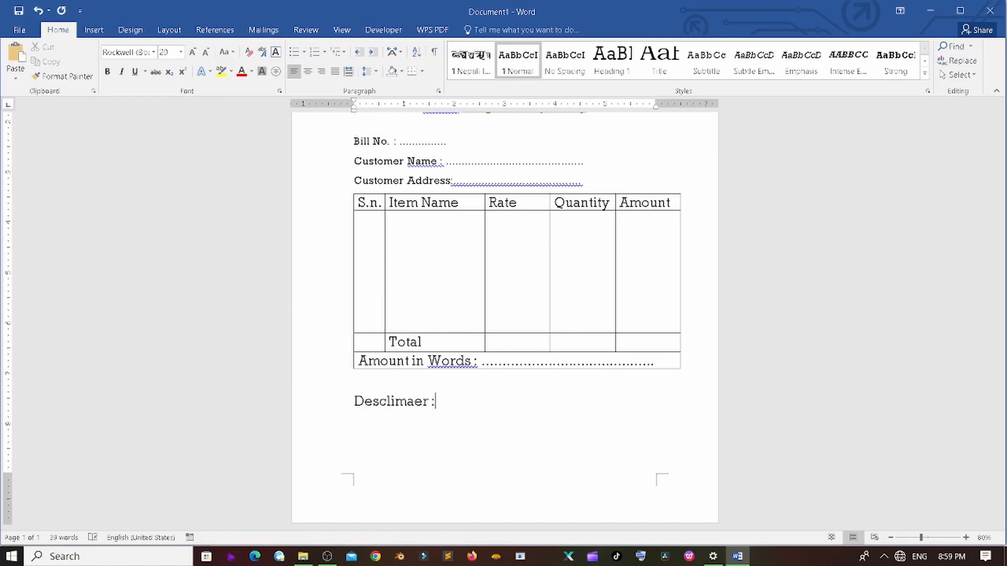
# - Finish the numbered disclaimer list: no cheques accepted and 'We will not refund any product after purchasing.'
pyautogui.press('BackSpace')
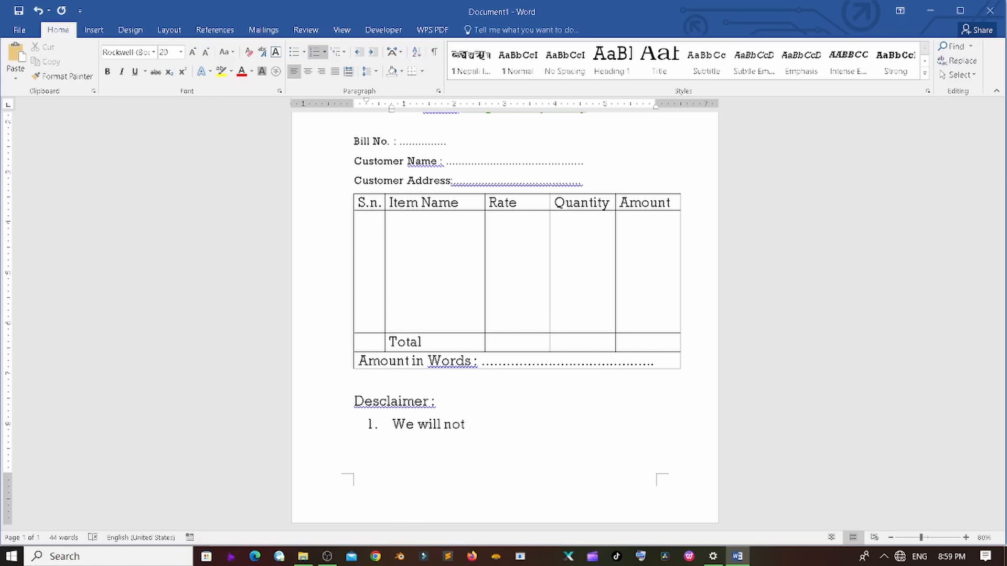
pyautogui.write('check .')
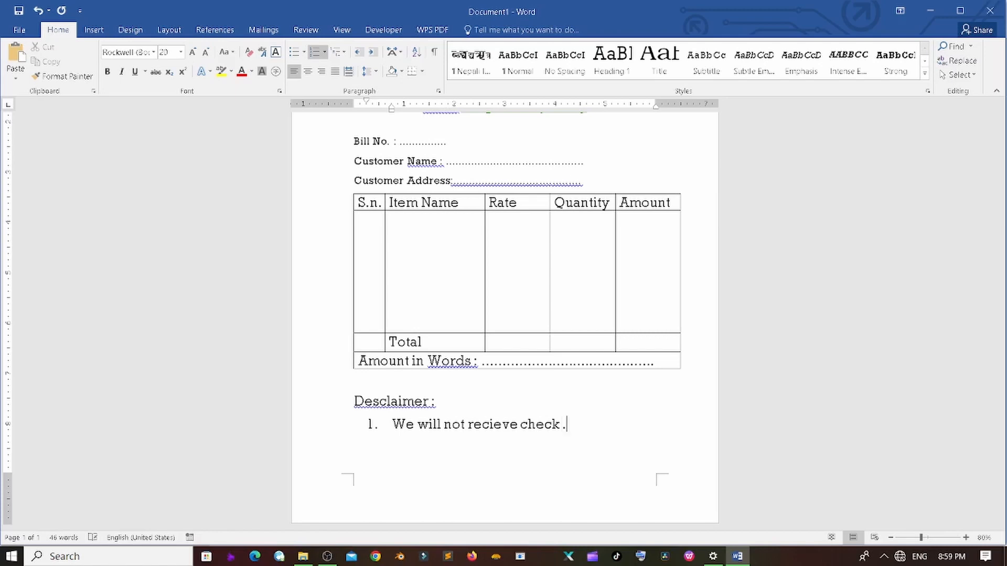
pyautogui.press('Return')
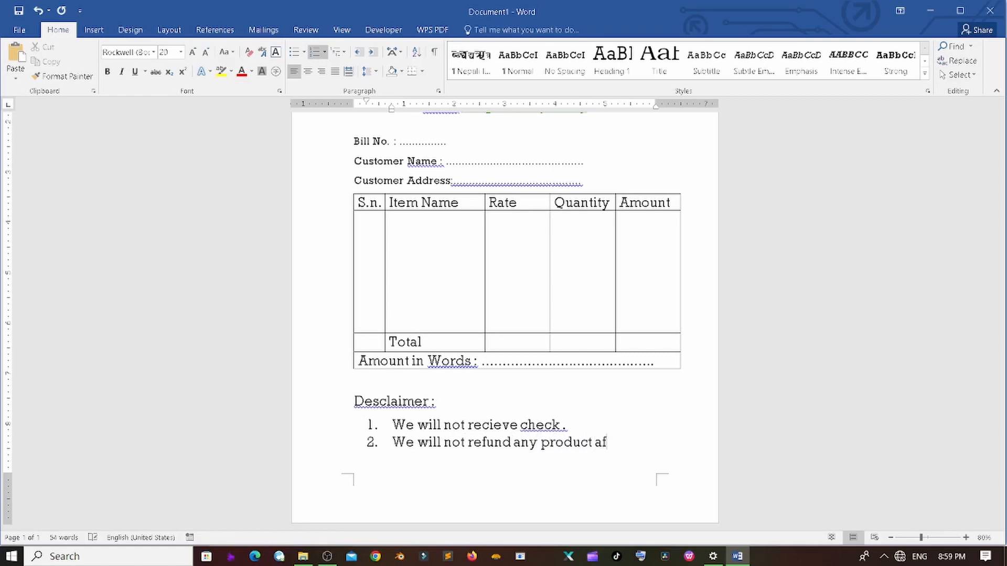
pyautogui.write('We will not refund any product after purchasing.')
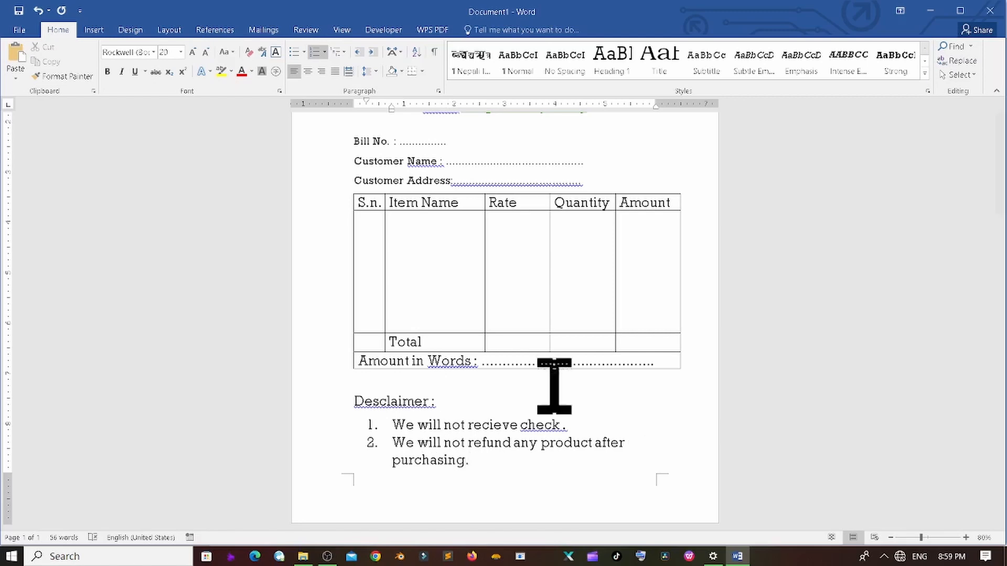
pyautogui.scroll(3, 554, 385)
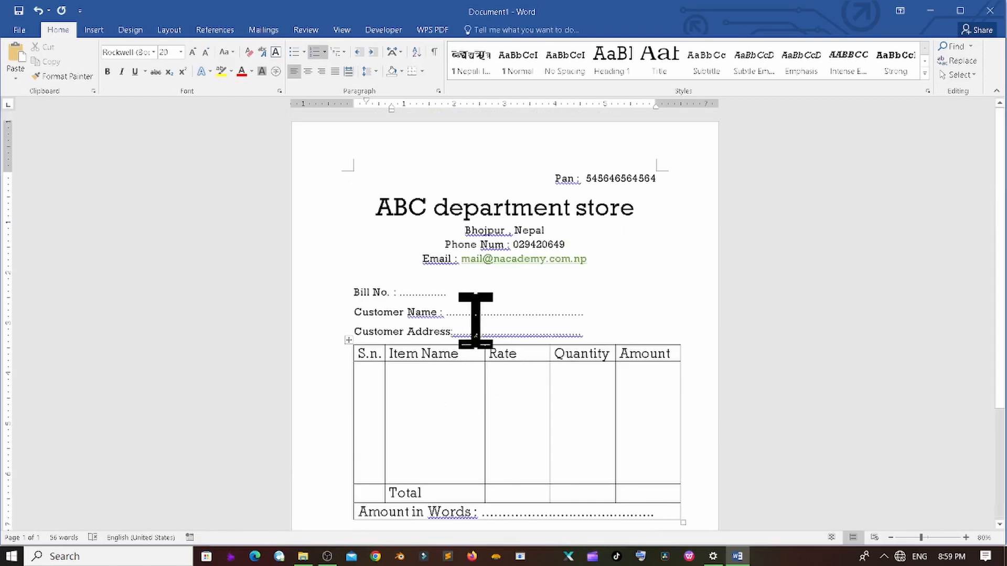
# - Add a dotted 'Date..................' blank to the Bill No. line and tab it well to the right
pyautogui.click(482, 293)
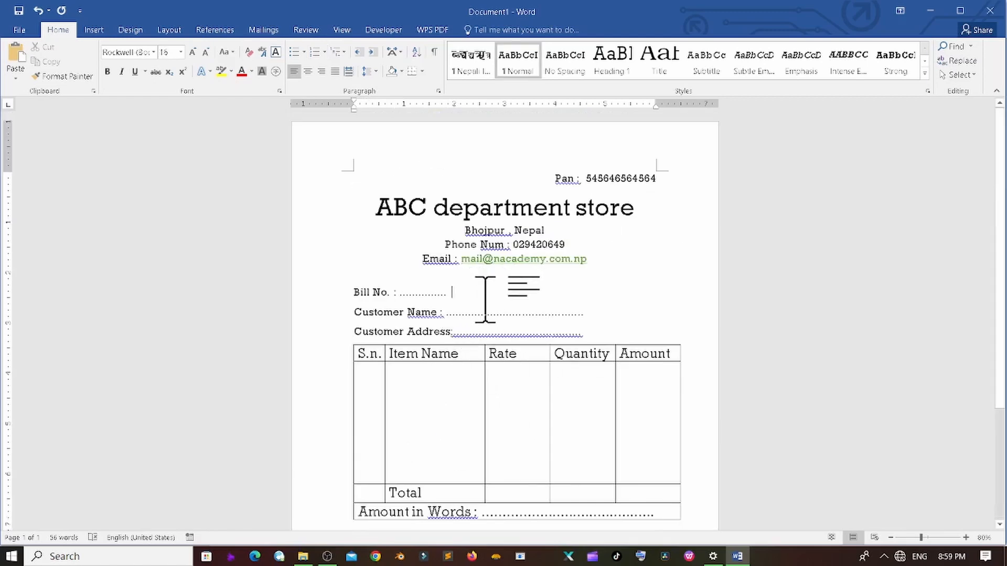
pyautogui.write('Date')
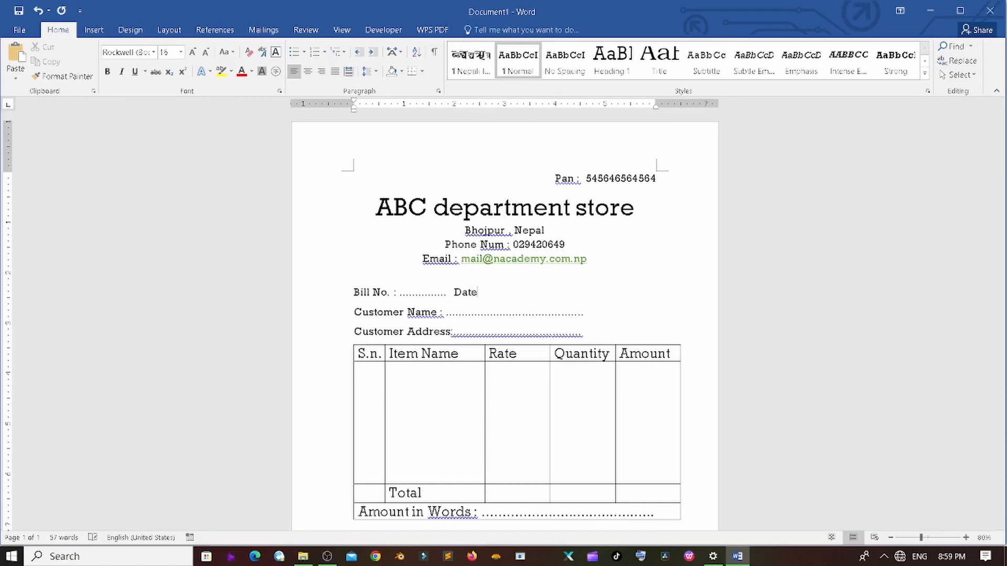
pyautogui.write('..................')
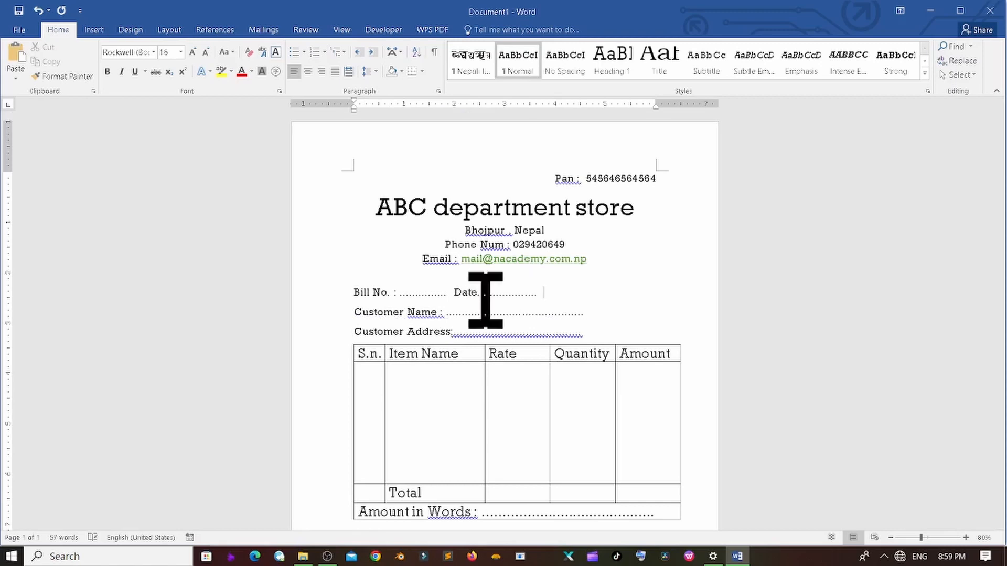
pyautogui.click(452, 295)
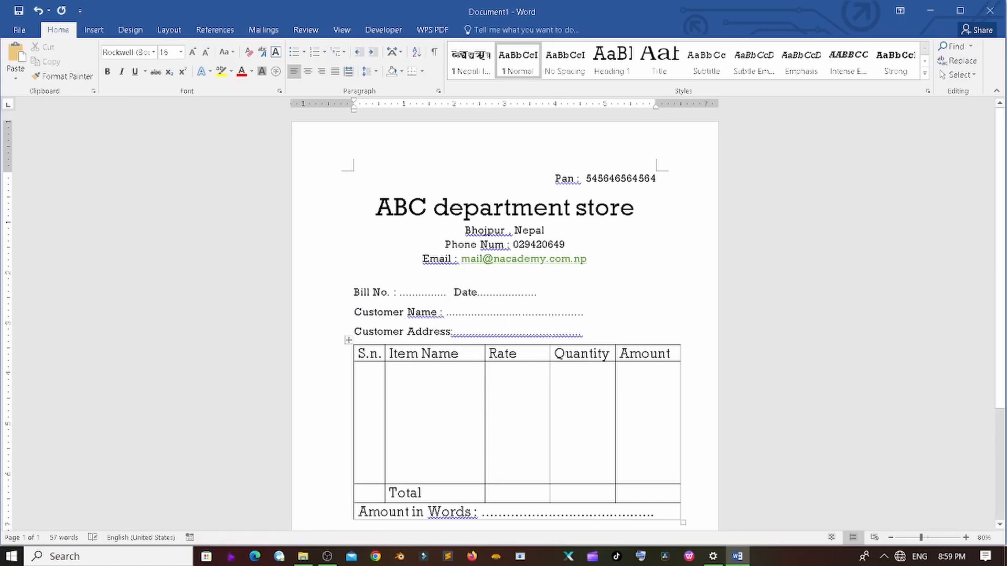
pyautogui.press('Tab')
pyautogui.press('Tab')
pyautogui.press('Tab')
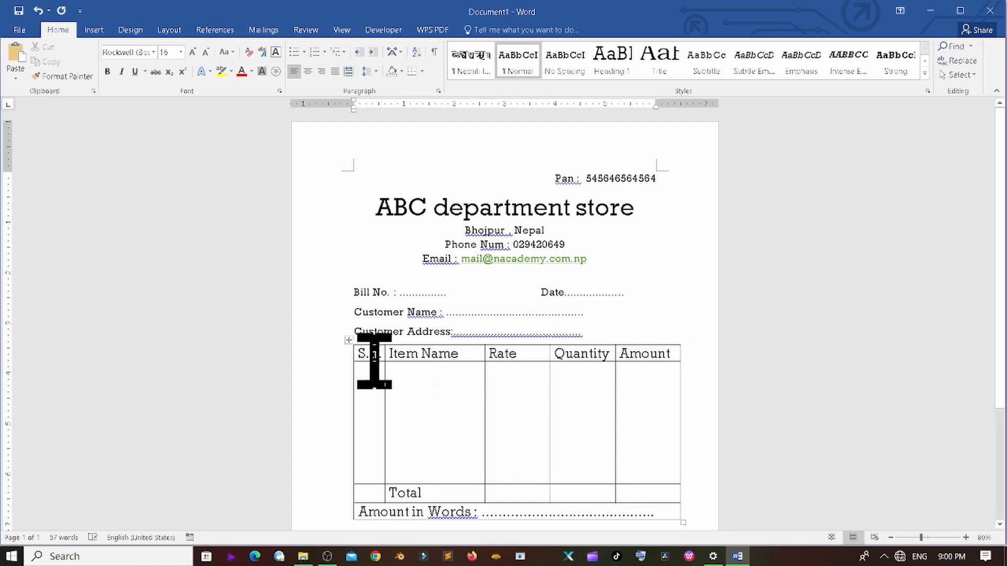
# - Shrink the item table and Disclaimer list text from size 20 to 16
pyautogui.moveTo(362, 351); pyautogui.dragTo(645, 494)
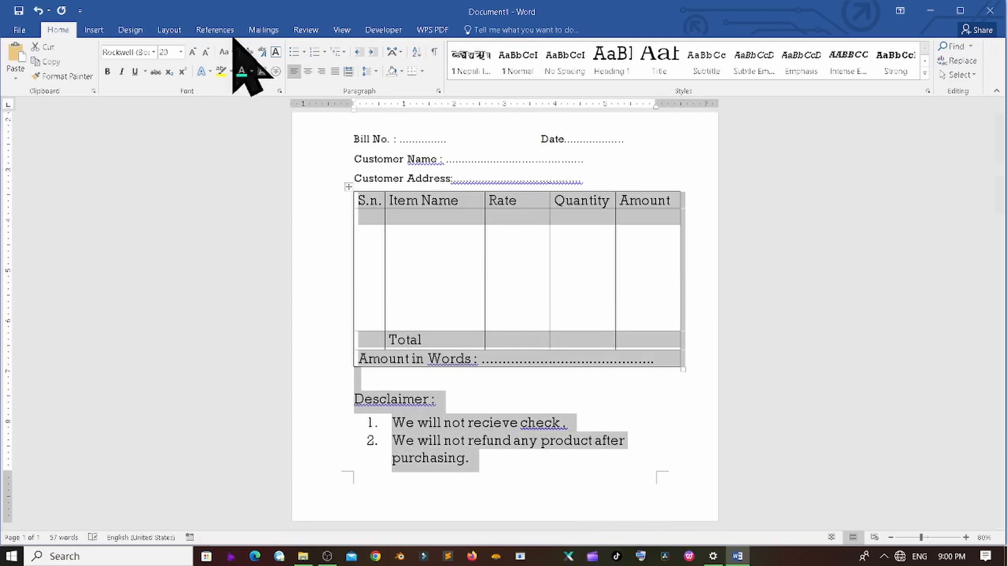
pyautogui.click(208, 52)
pyautogui.click(208, 52)
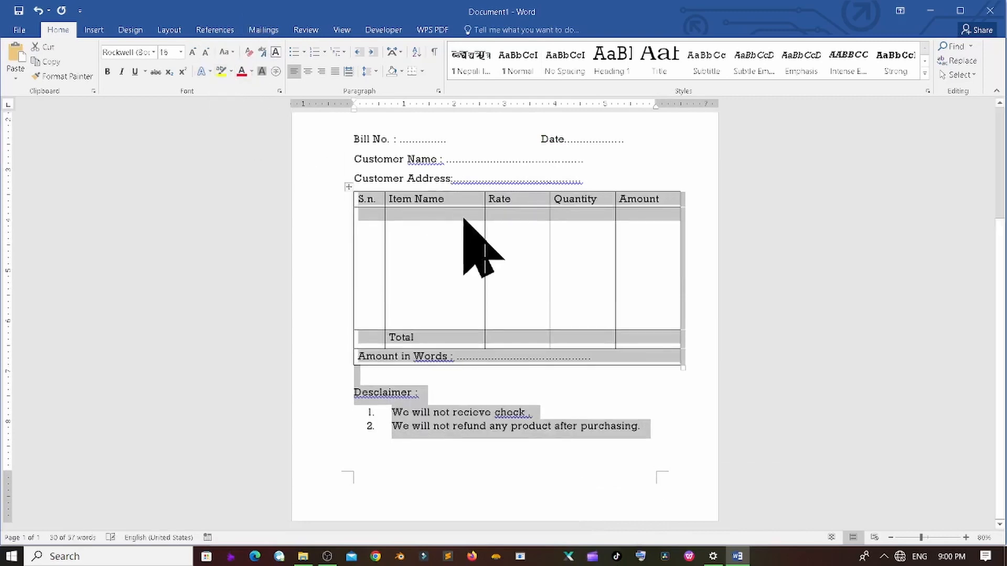
pyautogui.click(546, 288)
pyautogui.scroll(4, 552, 296)
pyautogui.click(589, 226)
pyautogui.scroll(-3, 535, 287)
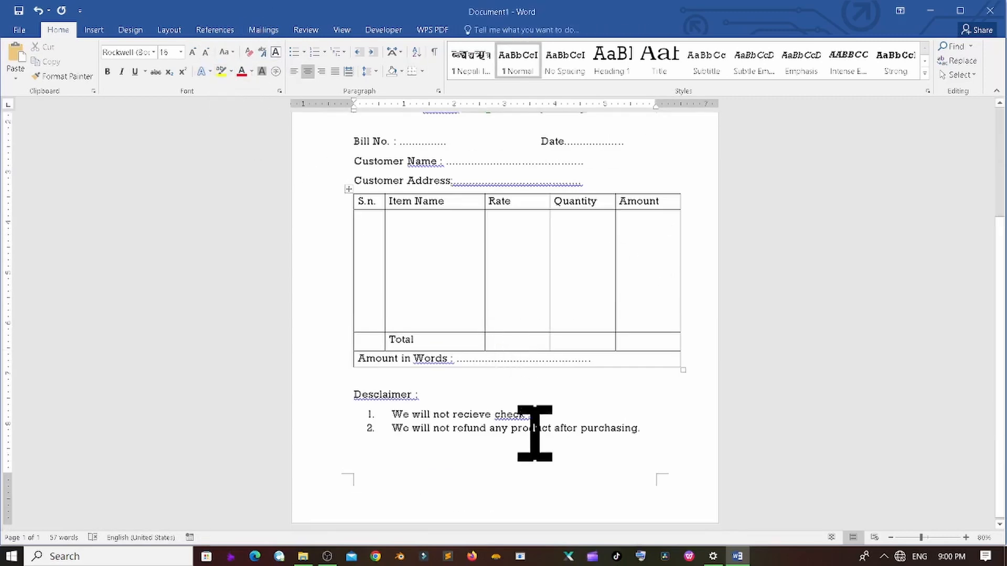
pyautogui.scroll(3, 533, 434)
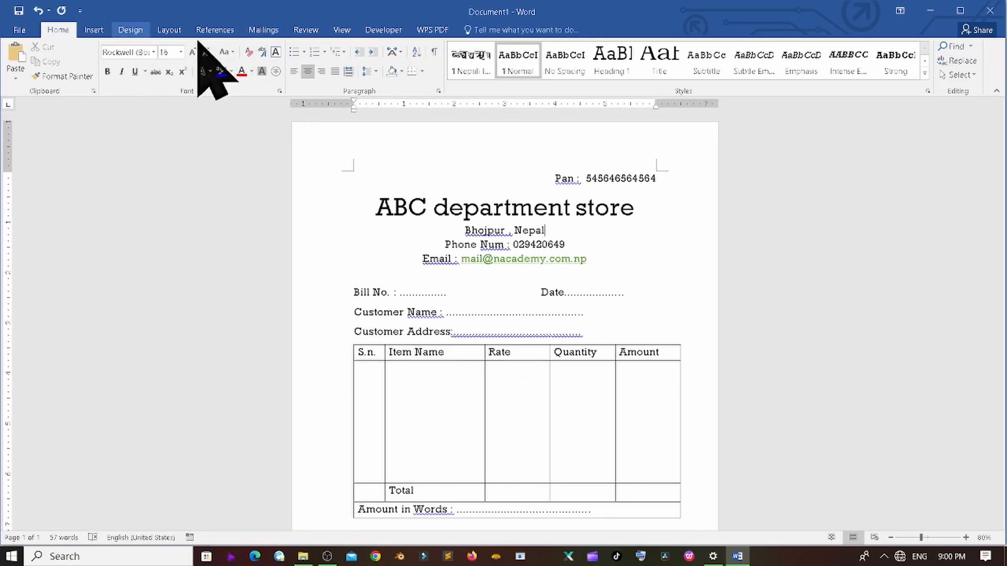
# - Set the page color to Yellow from the Standard Colors
pyautogui.click(136, 36)
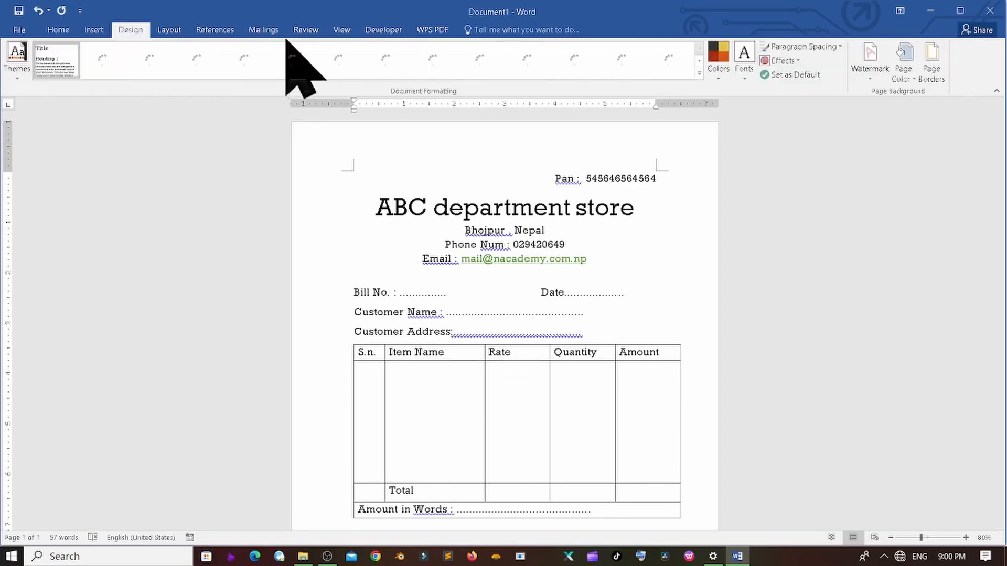
pyautogui.click(903, 79)
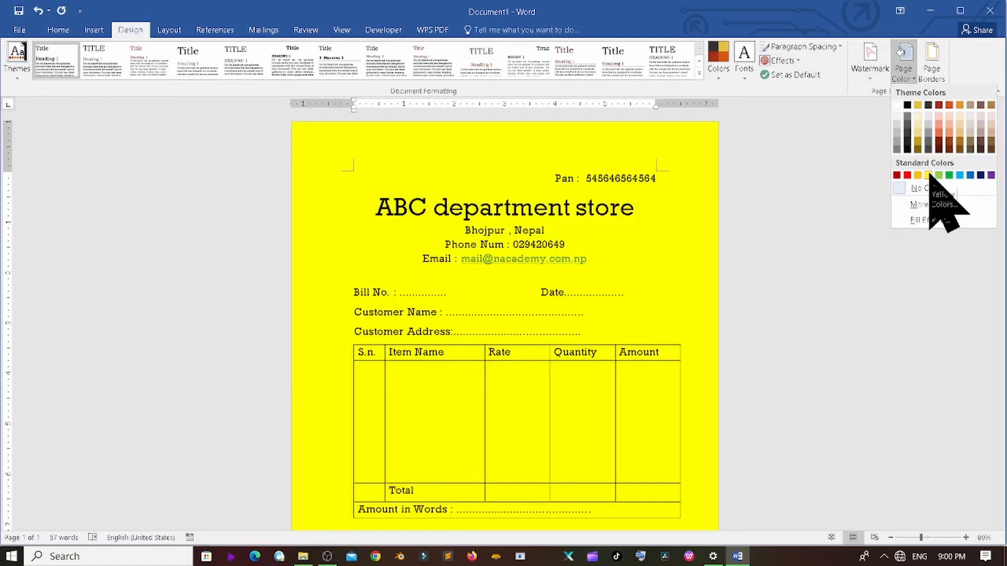
pyautogui.click(929, 175)
pyautogui.scroll(-3, 640, 180)
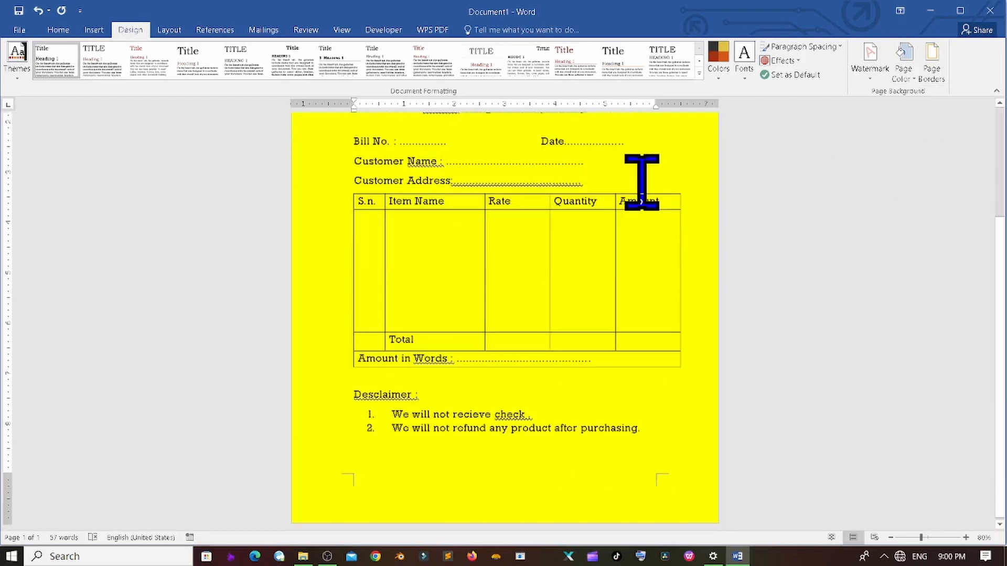
pyautogui.scroll(3, 640, 181)
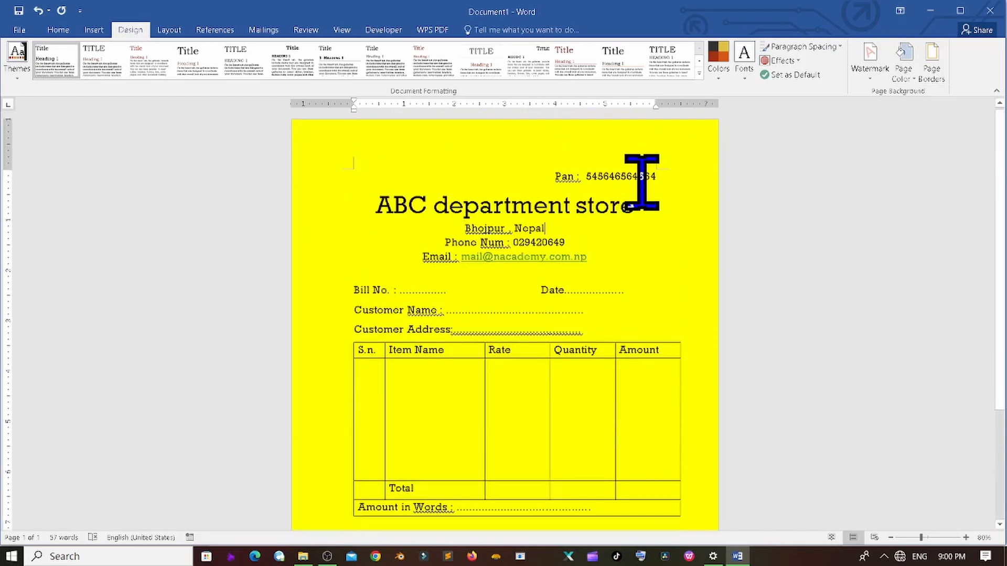
pyautogui.scroll(-3, 641, 179)
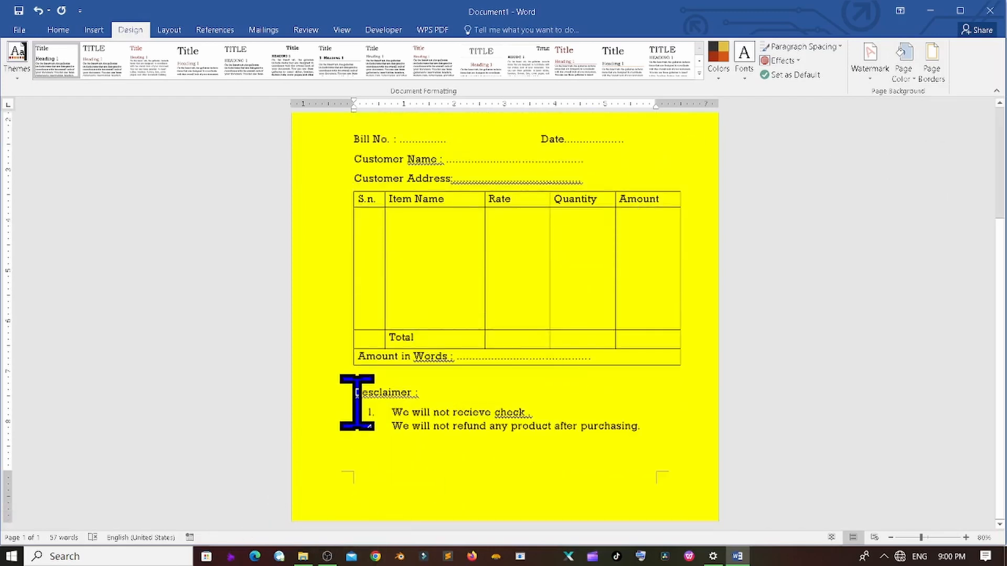
# - Make the 'Desclaimer :' heading bold
pyautogui.tripleClick(408, 396)
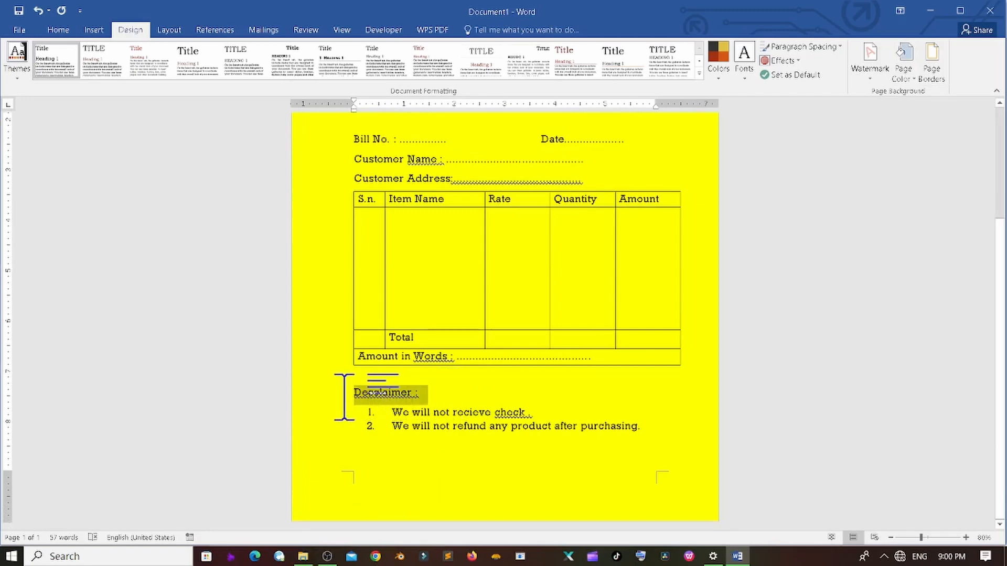
pyautogui.click(58, 29)
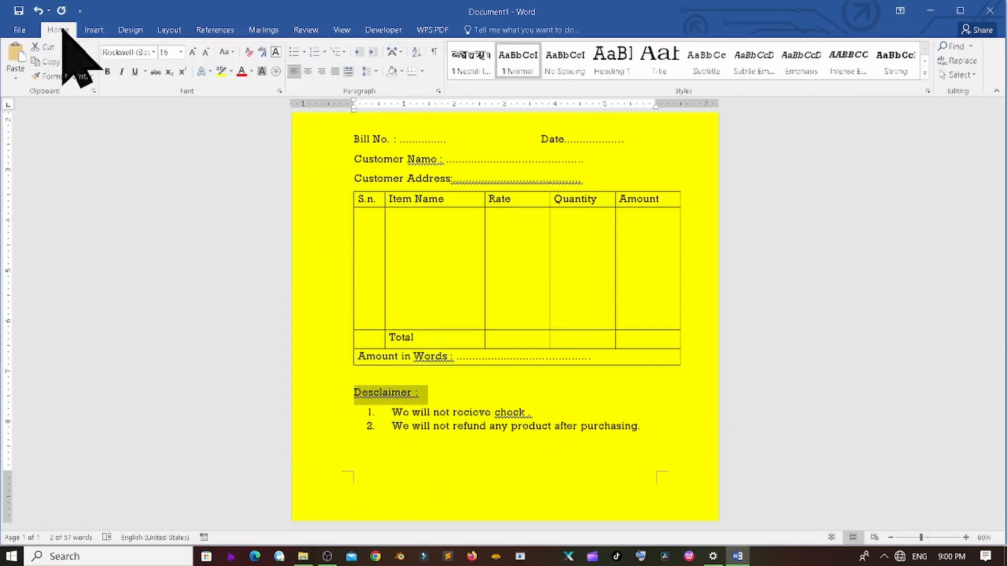
pyautogui.click(111, 76)
pyautogui.scroll(2, 472, 378)
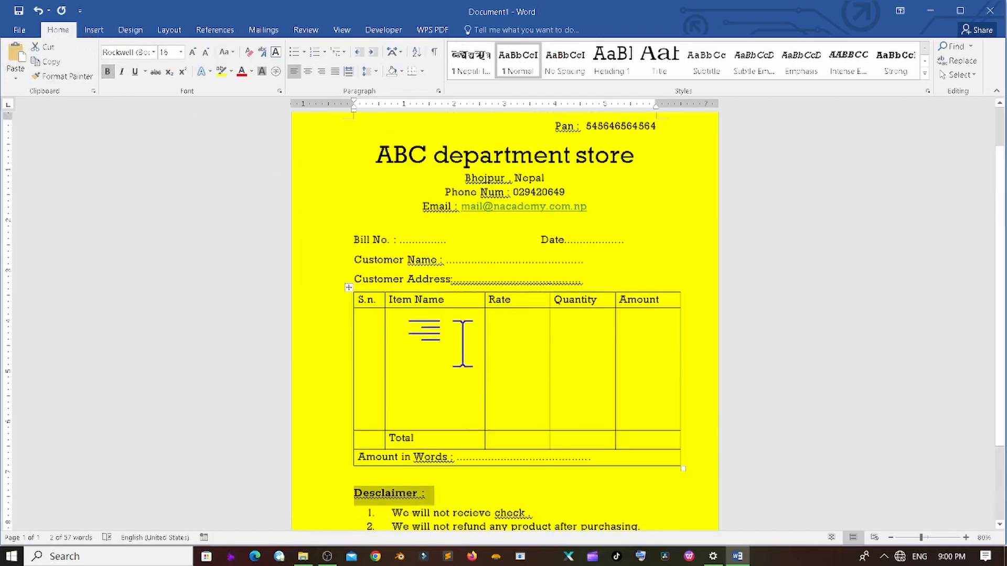
pyautogui.click(462, 344)
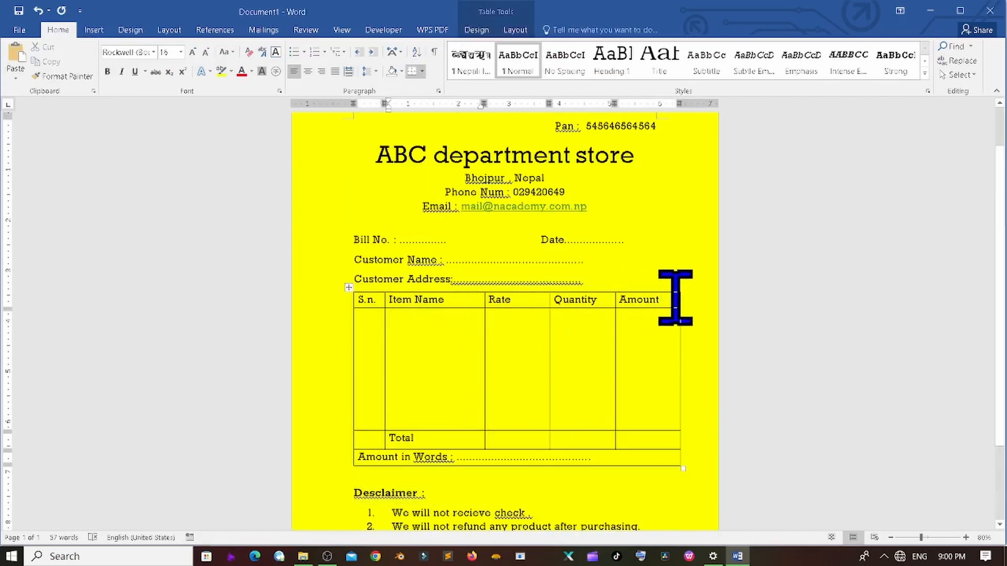
# - Bold the table header row from S.n. through Amount
pyautogui.moveTo(675, 297); pyautogui.dragTo(371, 301)
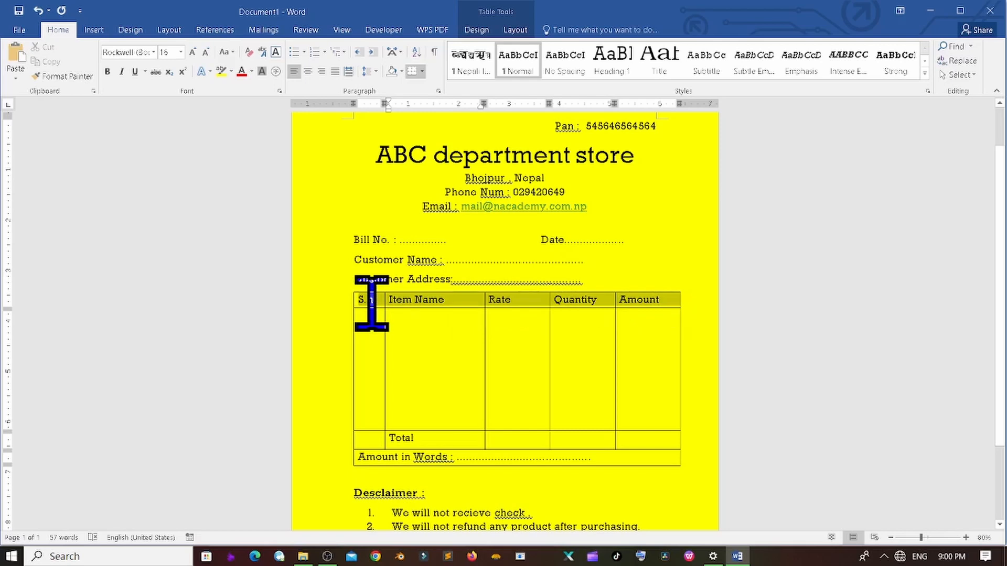
pyautogui.click(113, 74)
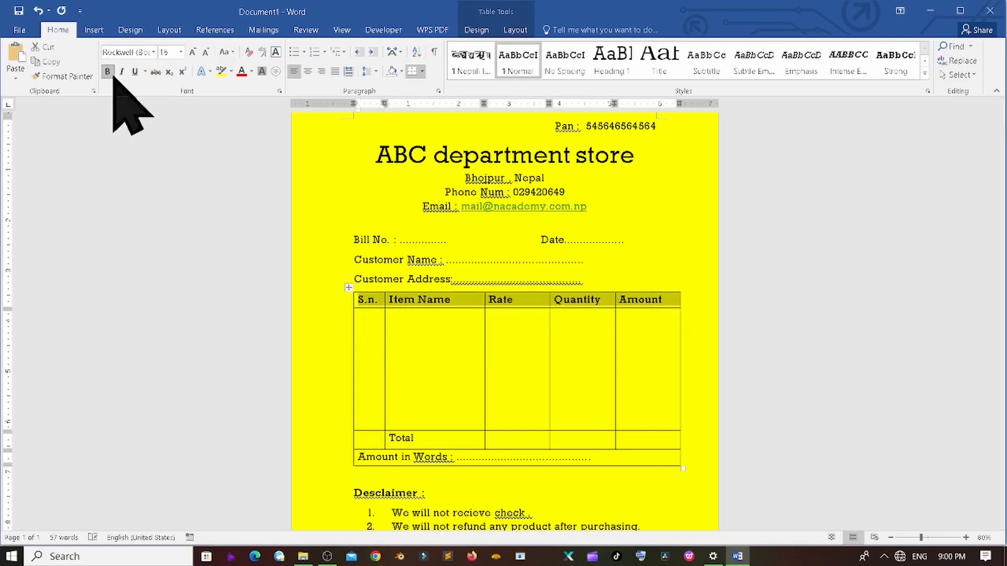
pyautogui.click(648, 349)
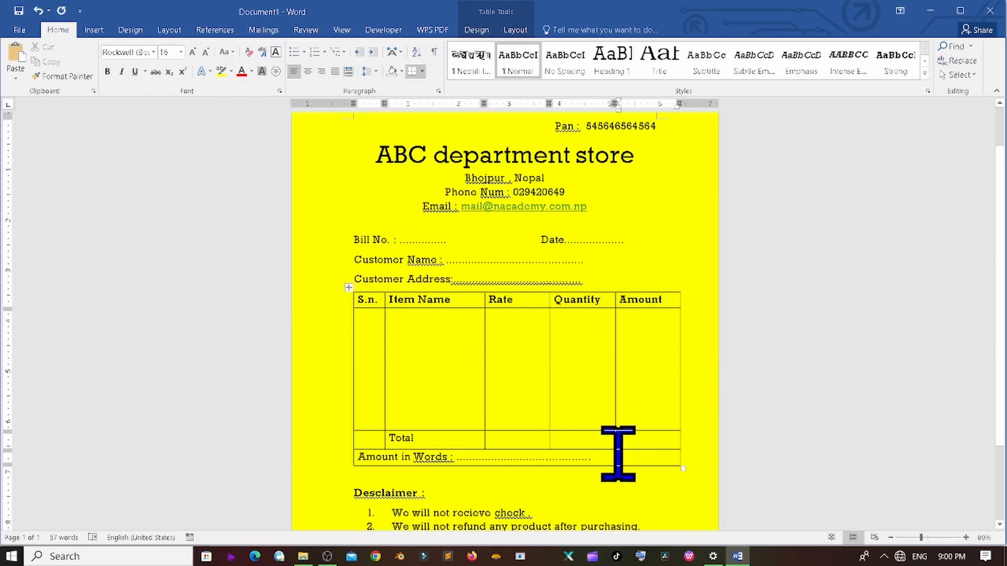
# - Bold the 'ABC department store' title
pyautogui.scroll(2, 618, 451)
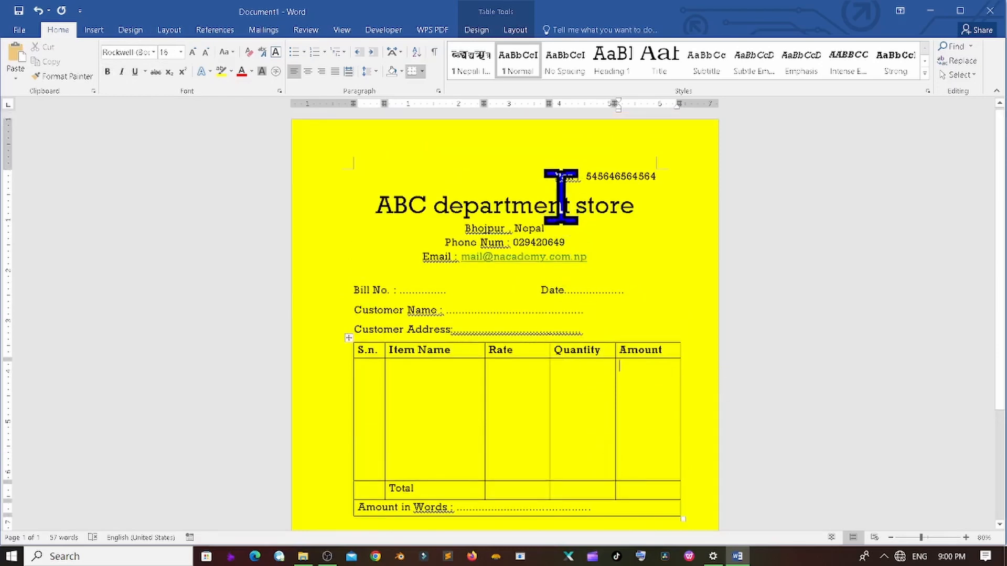
pyautogui.moveTo(644, 204); pyautogui.dragTo(345, 202)
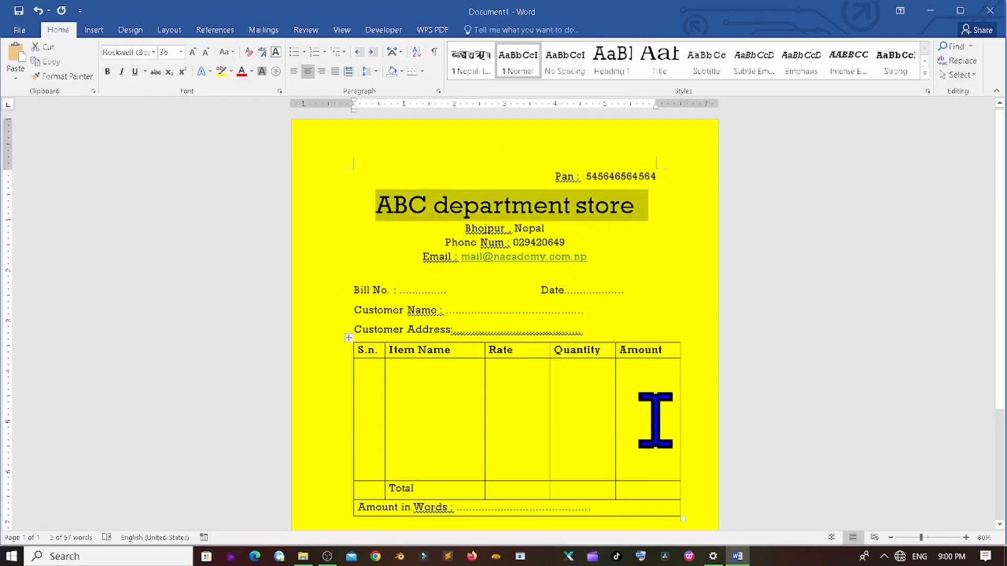
pyautogui.click(107, 72)
pyautogui.click(475, 205)
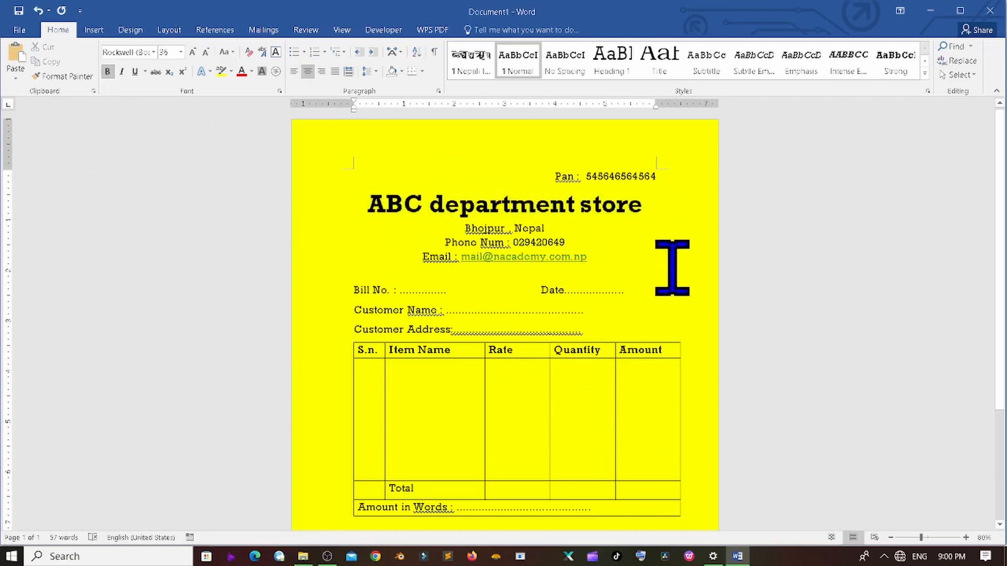